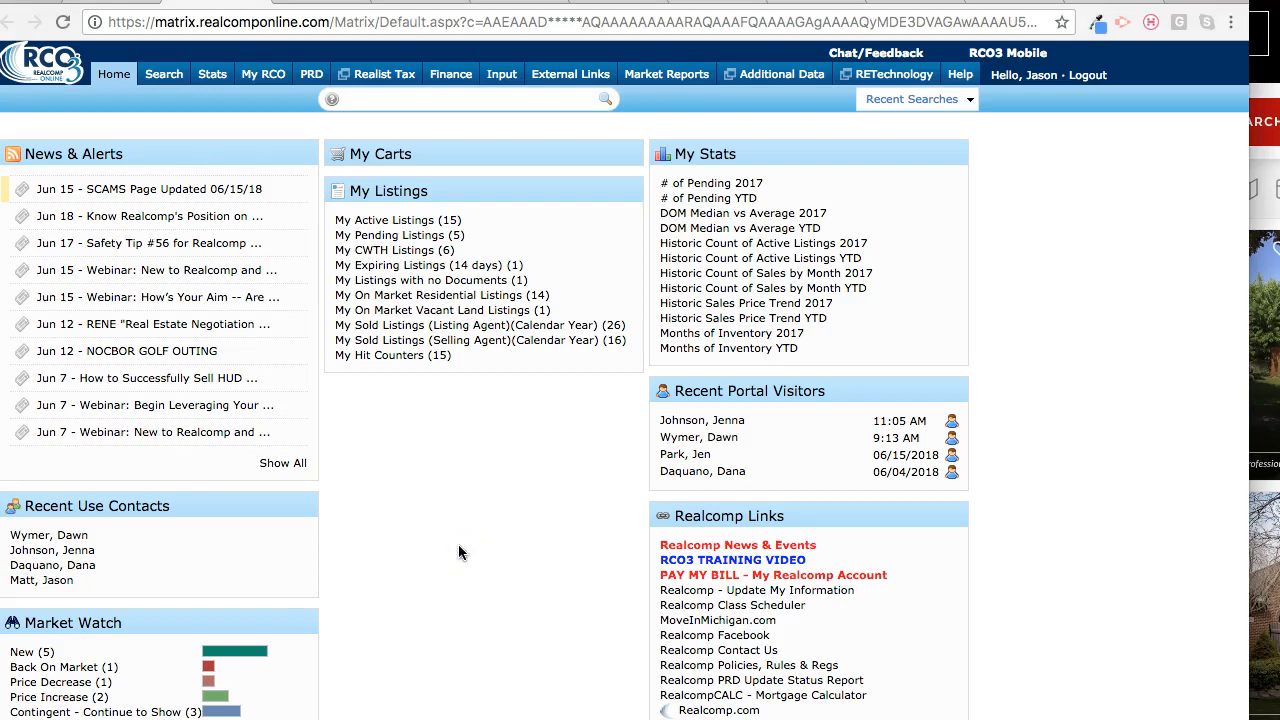
From the home dashboard, choose Search > Residential > Detail
mouse_move(163, 78)
mouse_move(222, 106)
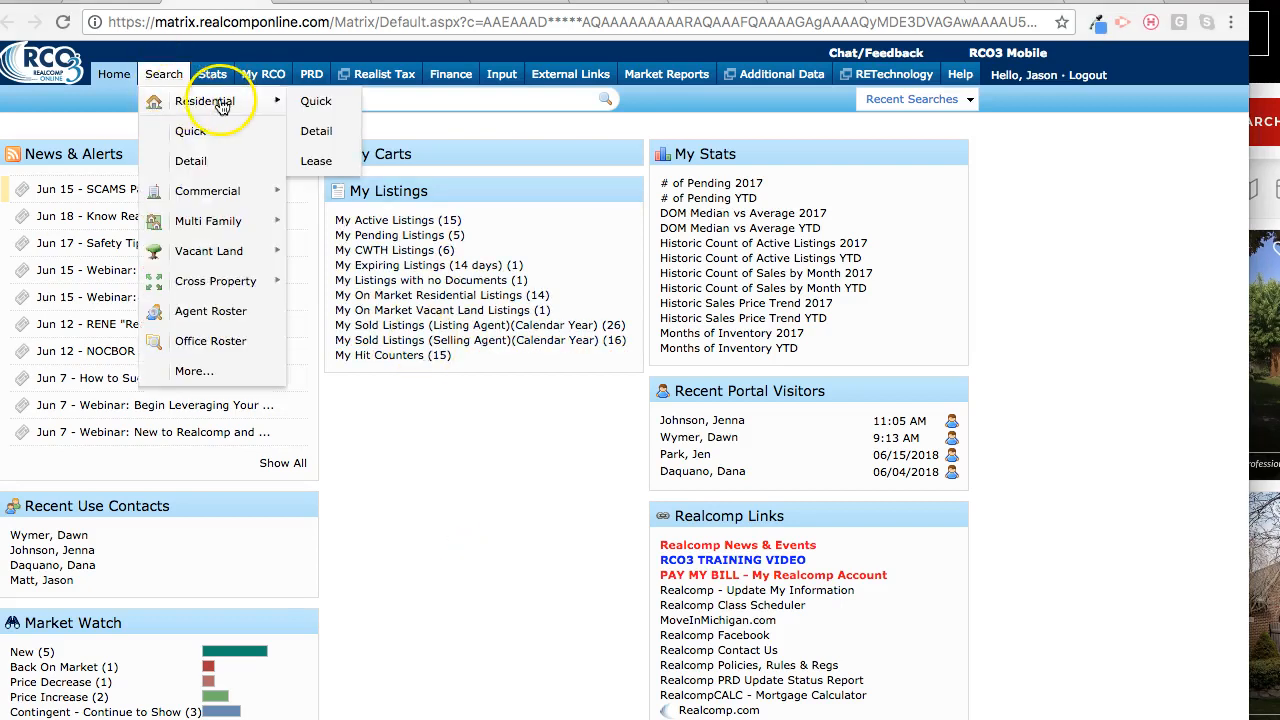
click(326, 134)
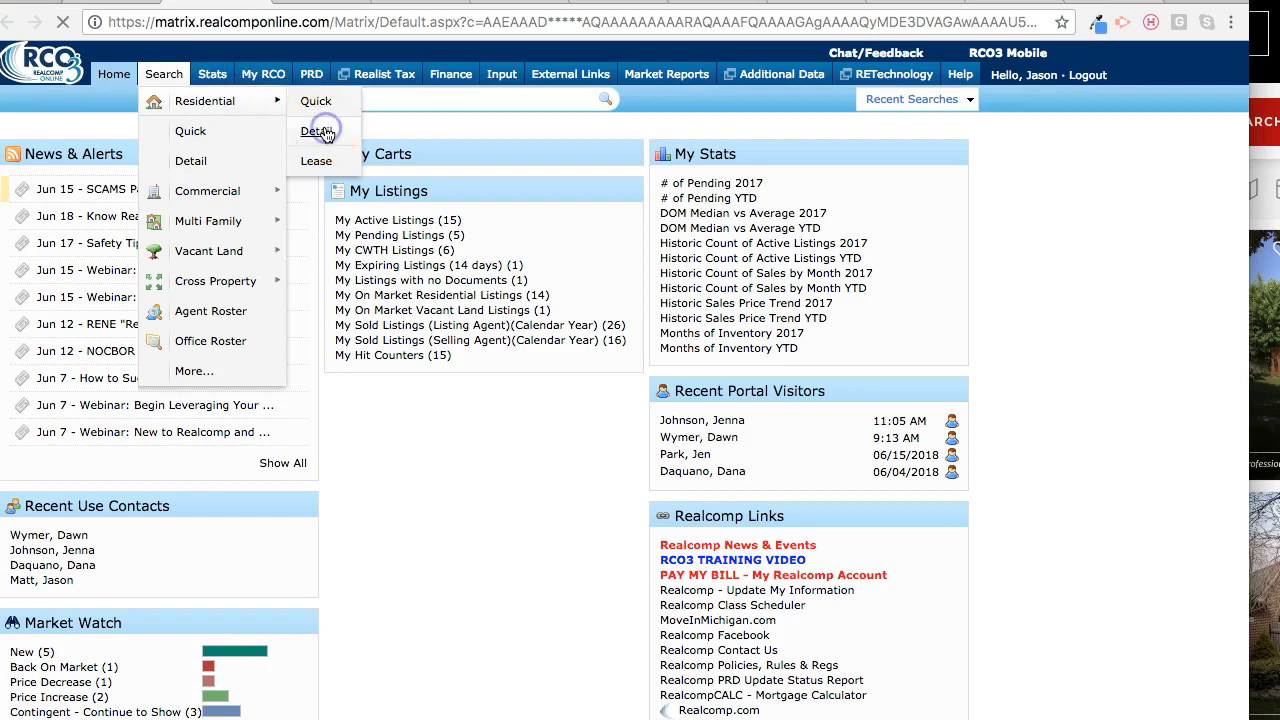
Limit the search to Active listings of the Residential property type
click(326, 125)
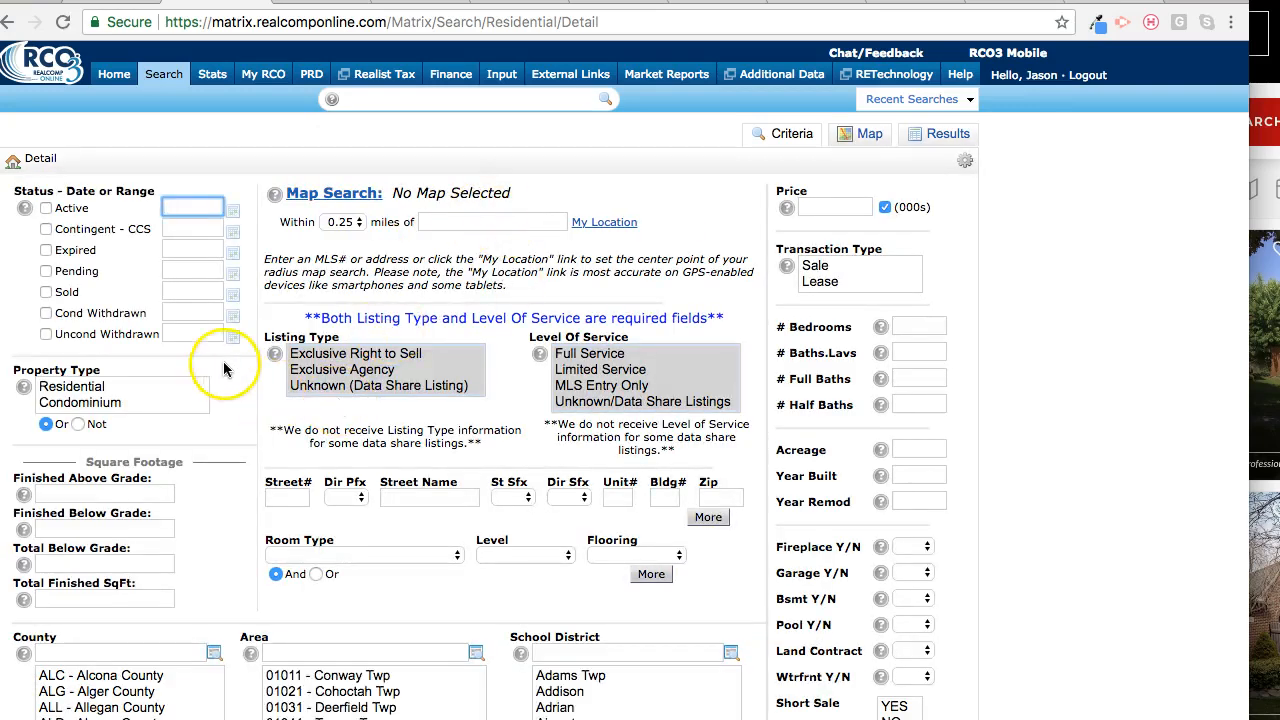
click(46, 208)
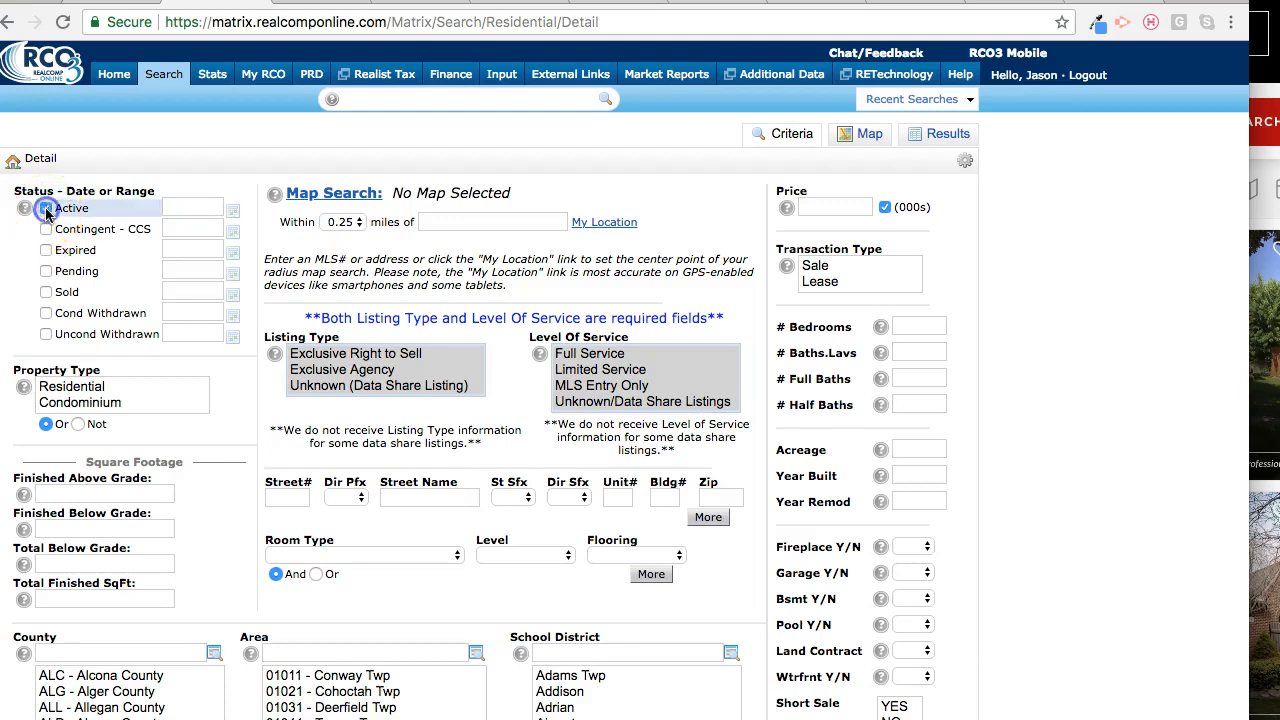
scroll(255, 400, down, 2)
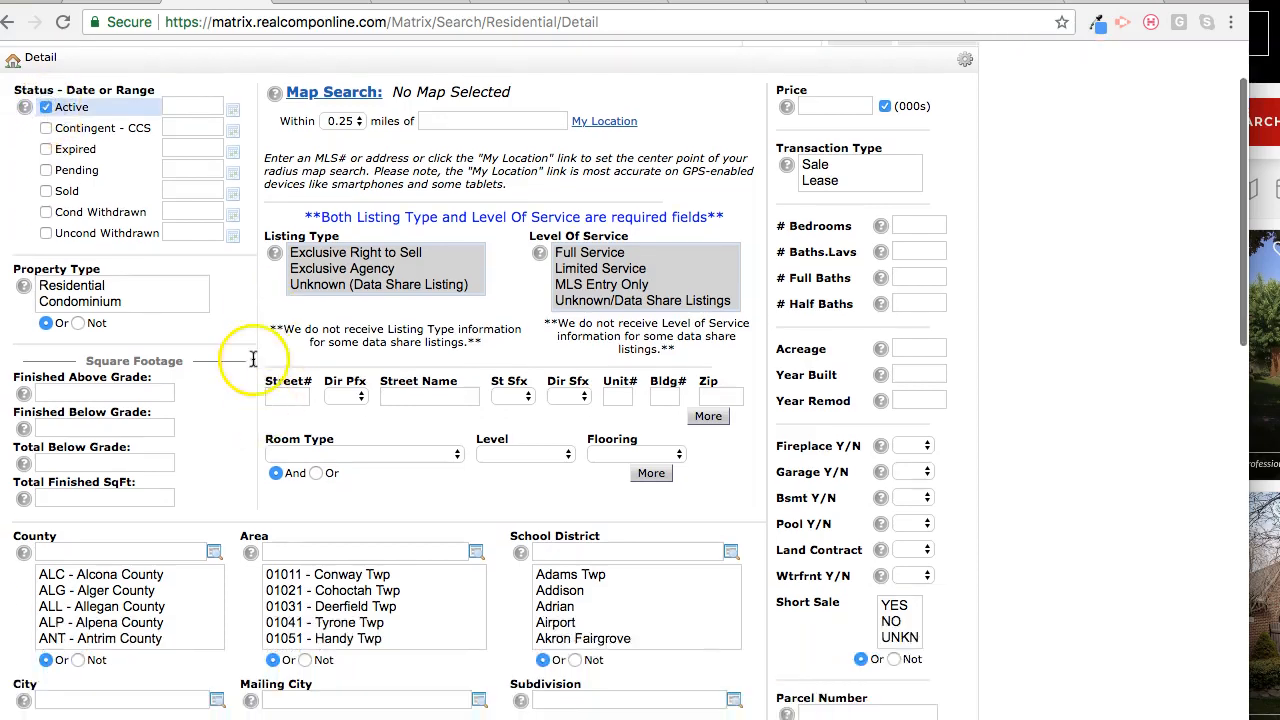
click(127, 287)
Set the price range to 500-800 (000s) and include both Sale and Lease transactions
click(830, 108)
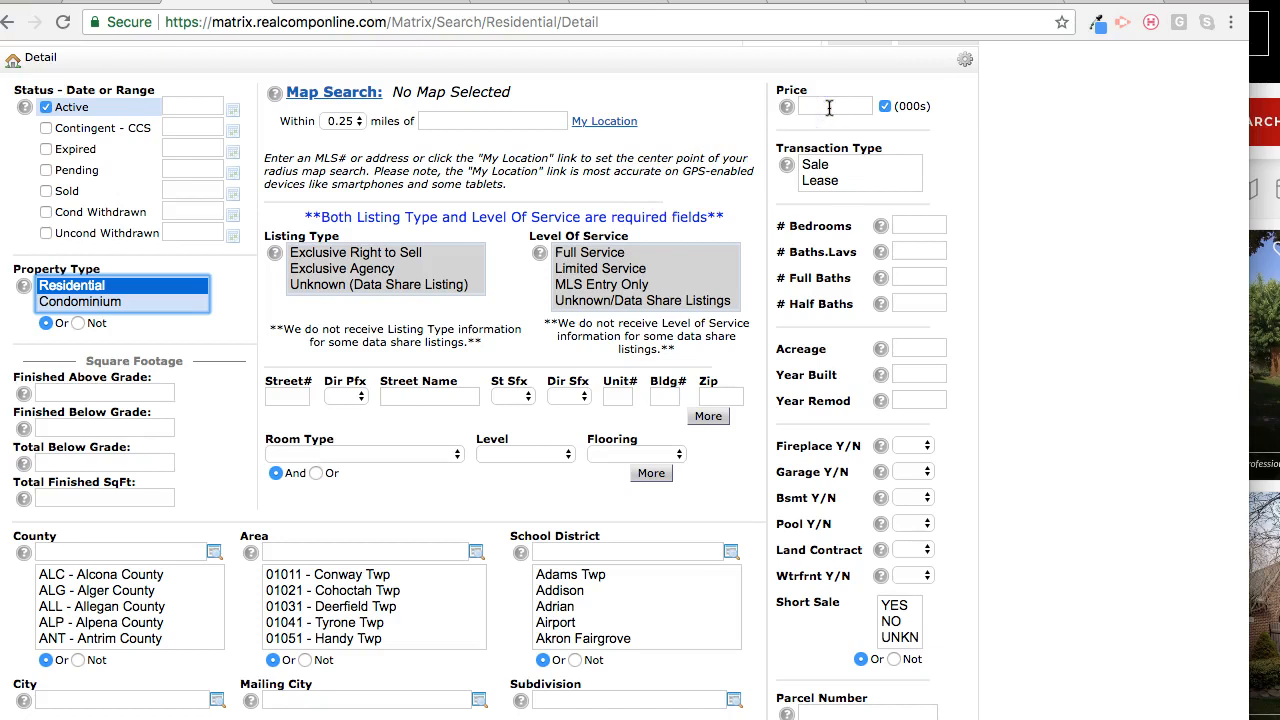
text(500-800)
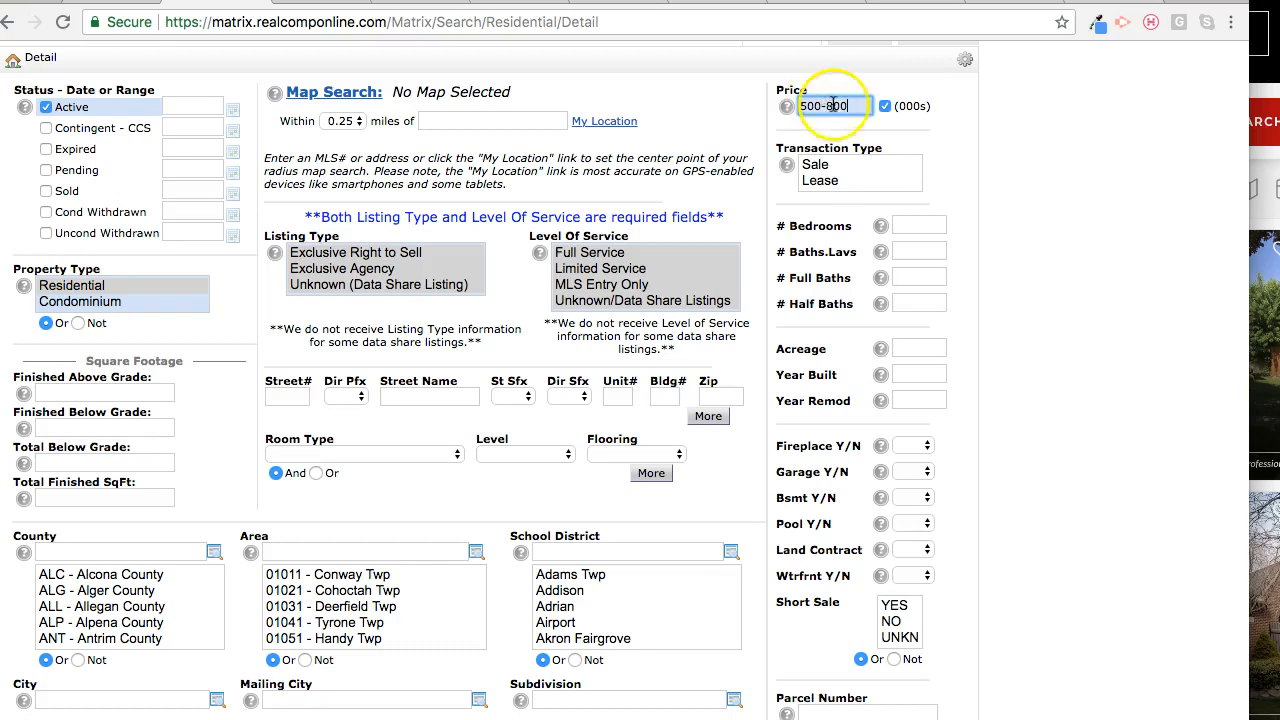
click(818, 166)
click(833, 182)
click(918, 224)
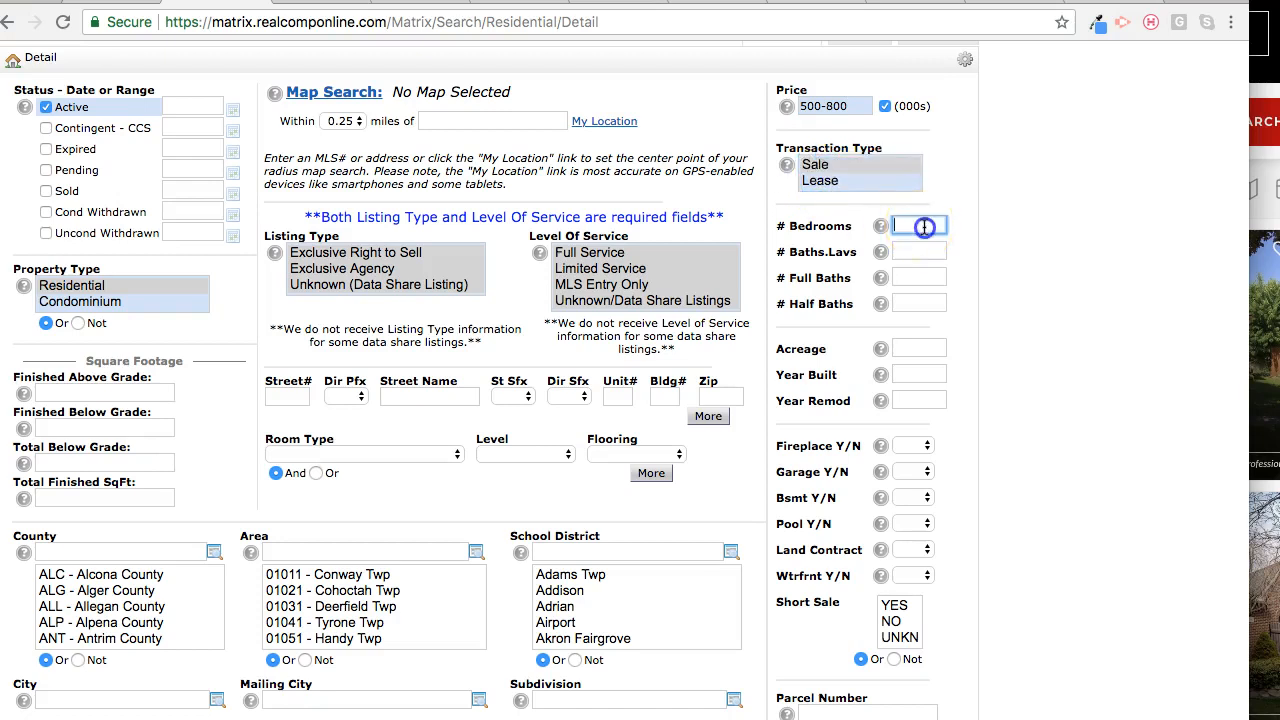
Enter 3+ bedrooms and set Garage, Fireplace and Bsmt Y/N all to Yes
text(3+)
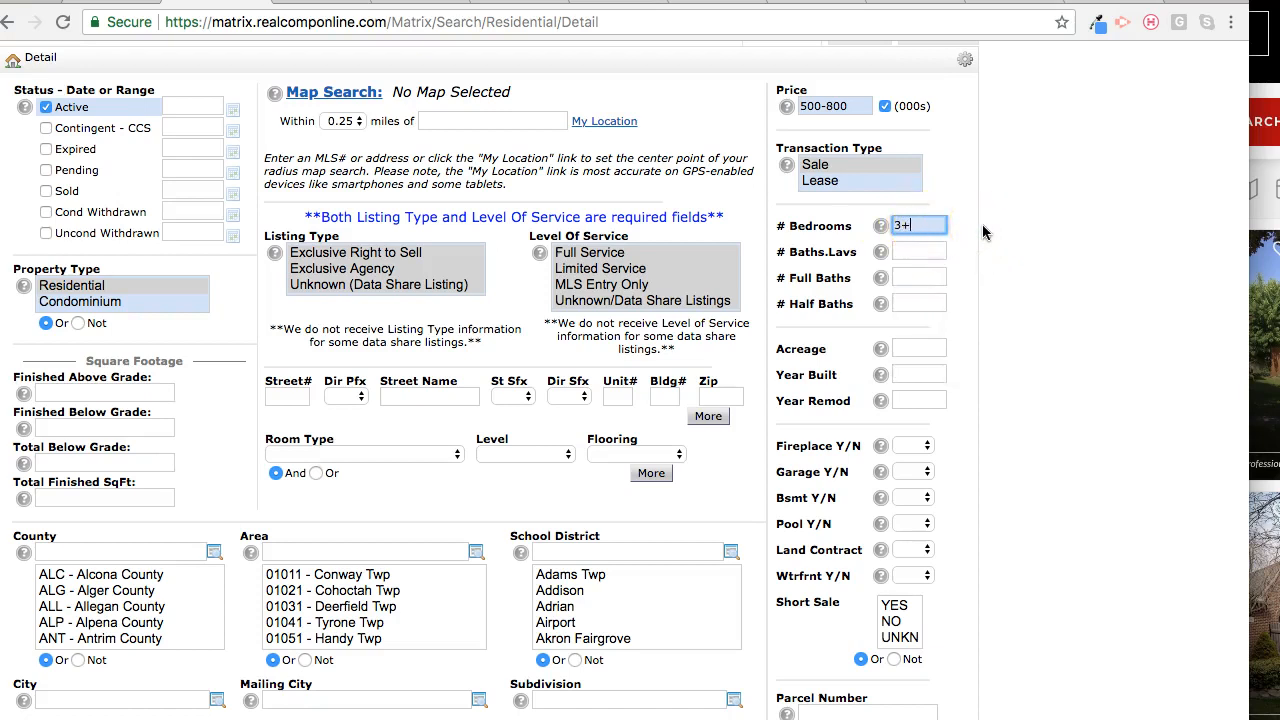
scroll(985, 262, down, 2)
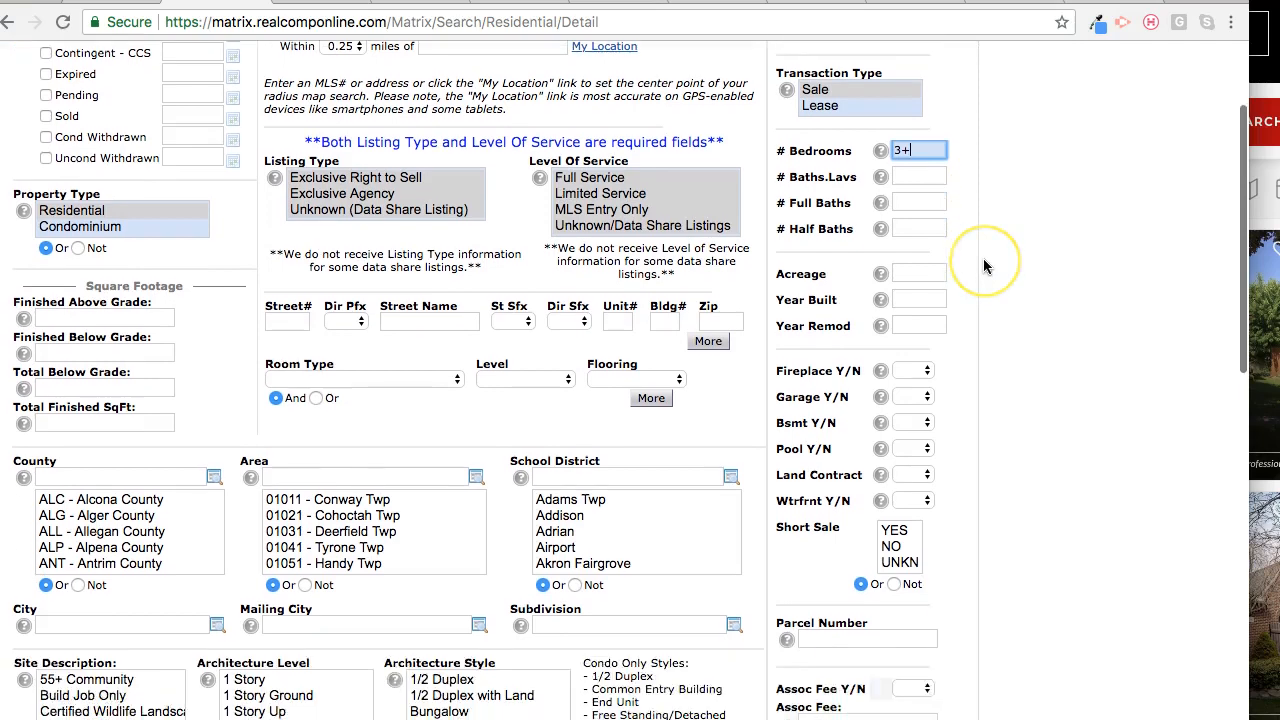
scroll(985, 265, down, 2)
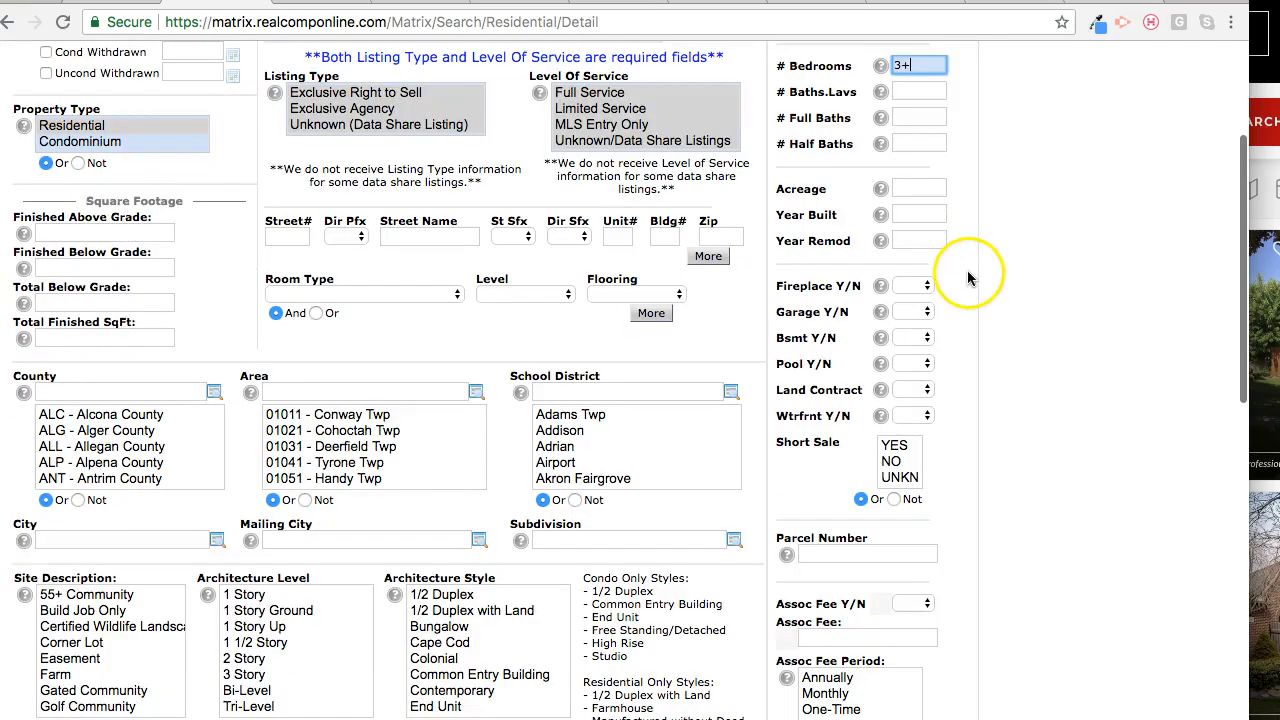
click(910, 314)
click(913, 332)
click(915, 286)
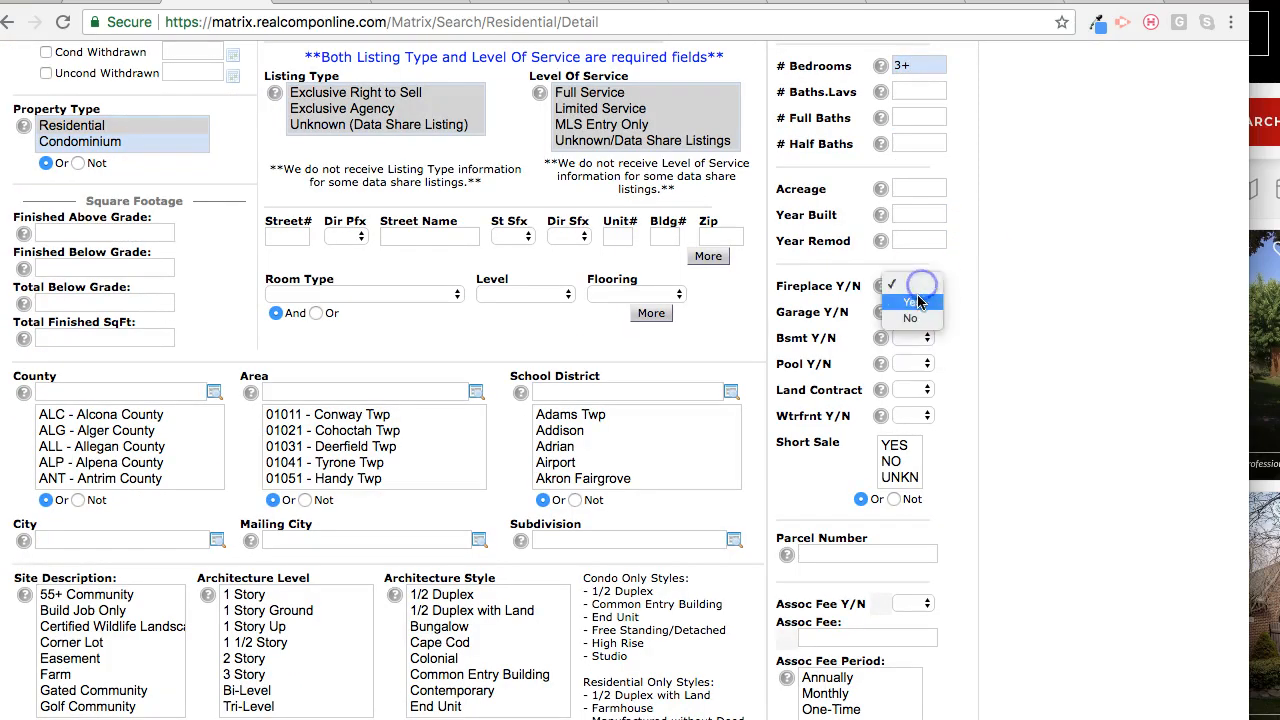
click(919, 302)
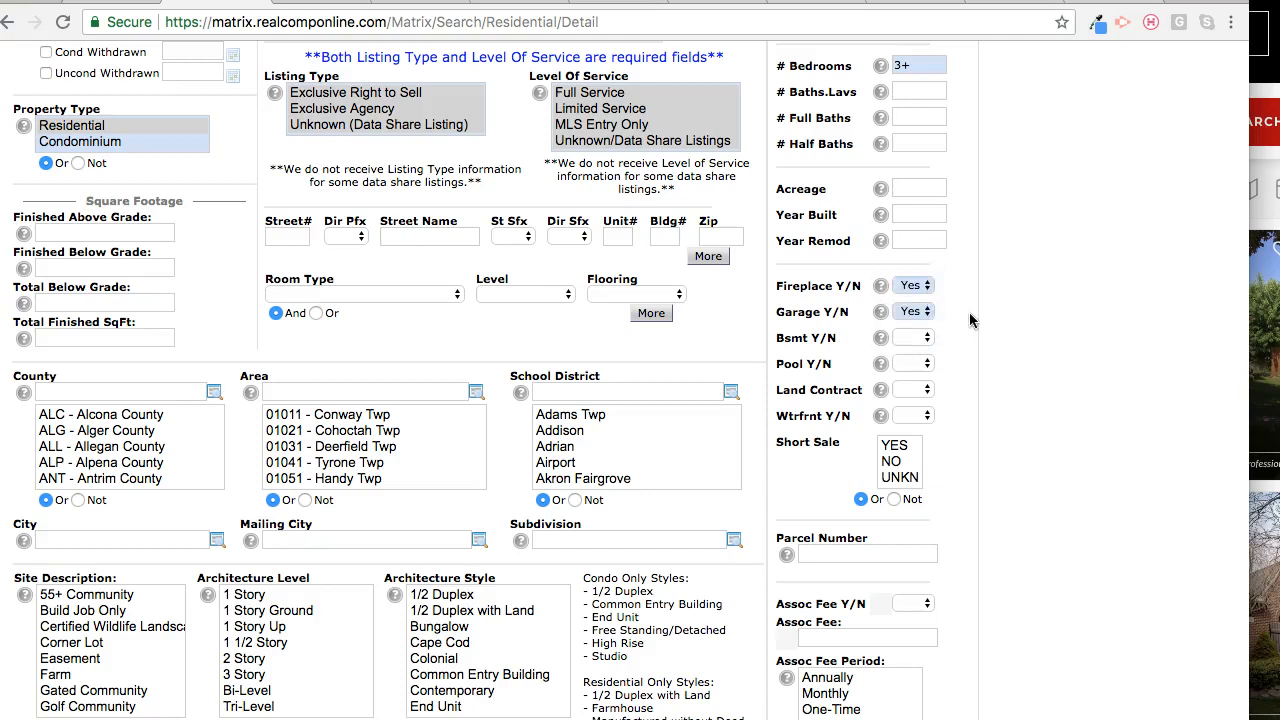
click(913, 337)
click(912, 354)
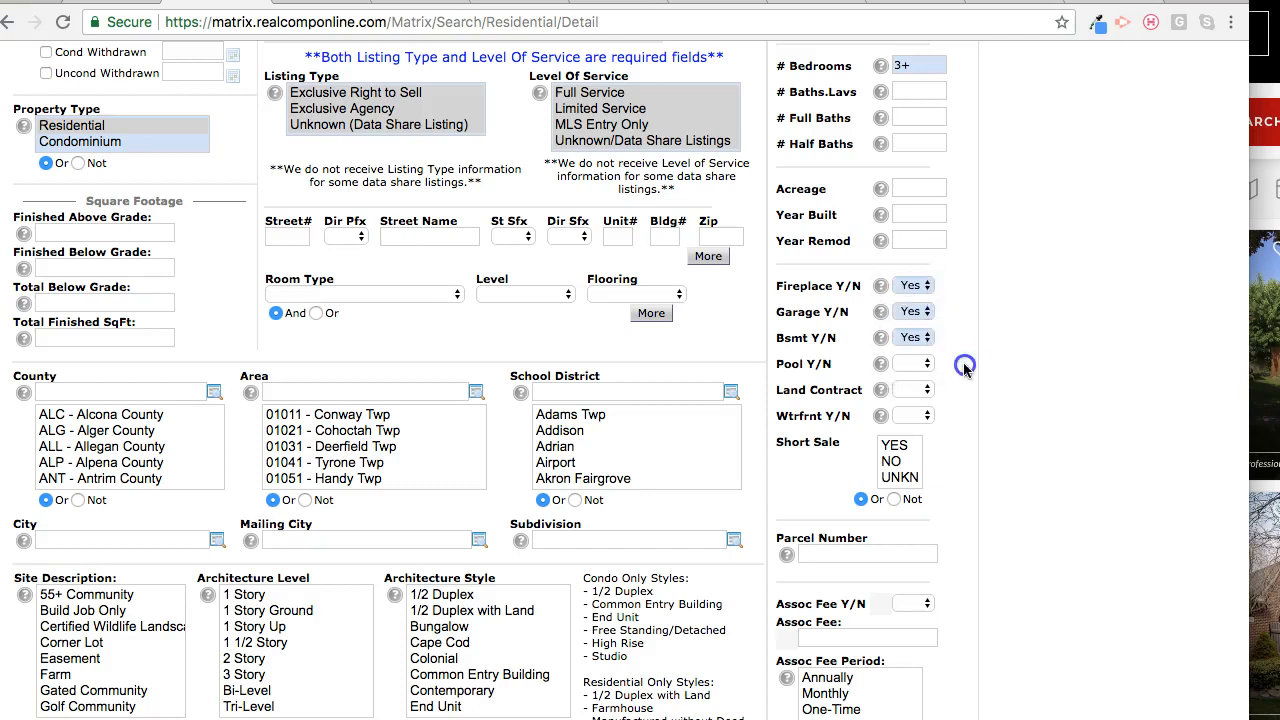
scroll(964, 370, down, 5)
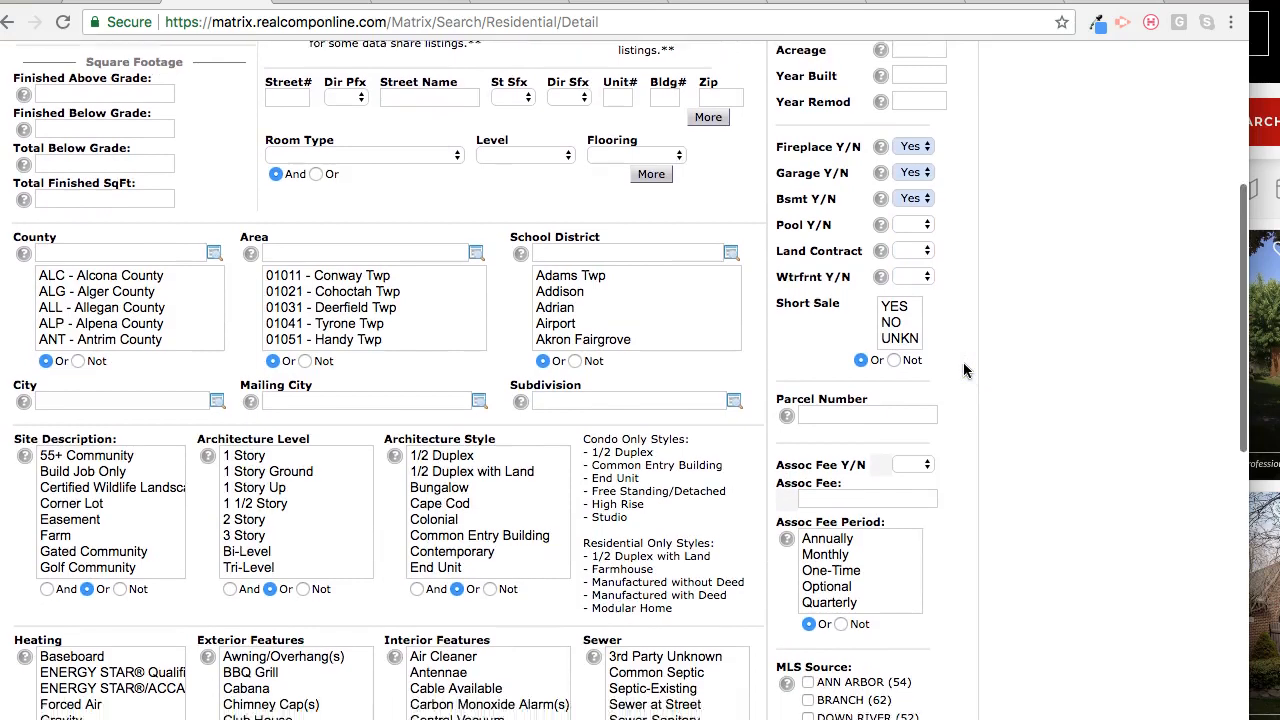
Select 01121 Brighton and 01122 Brighton Twp in the Area list
click(957, 370)
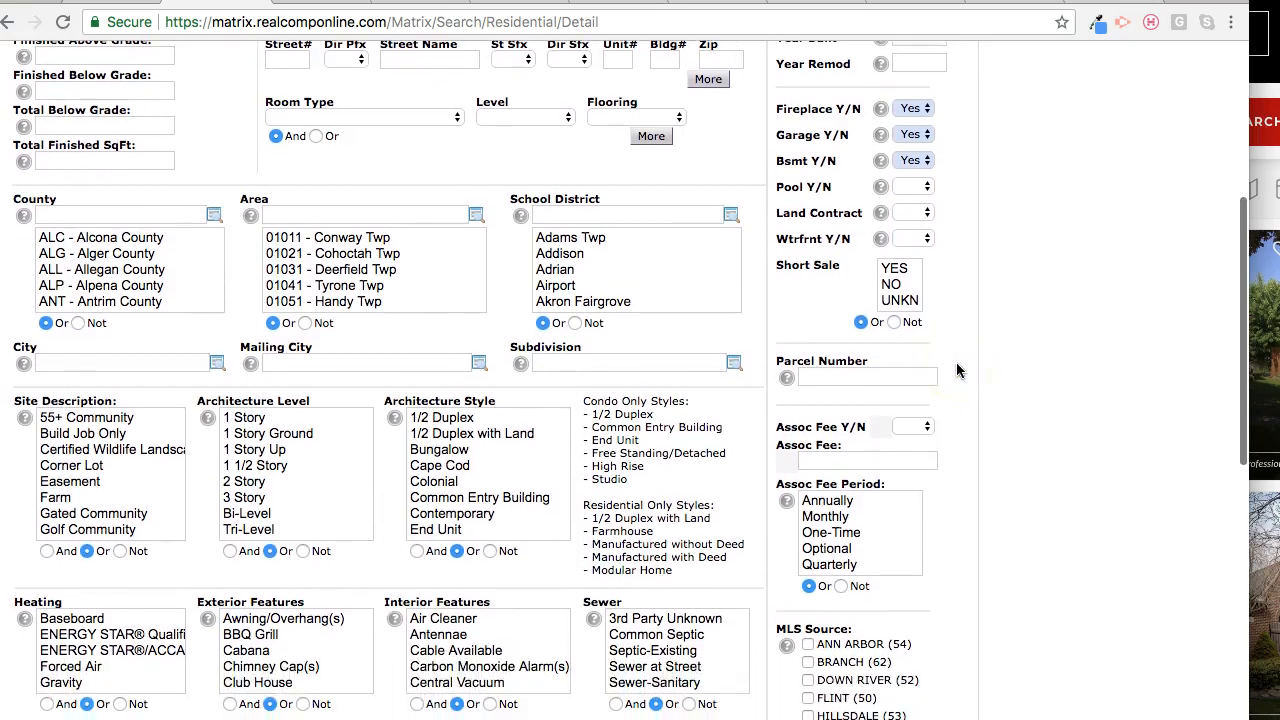
scroll(355, 265, down, 3)
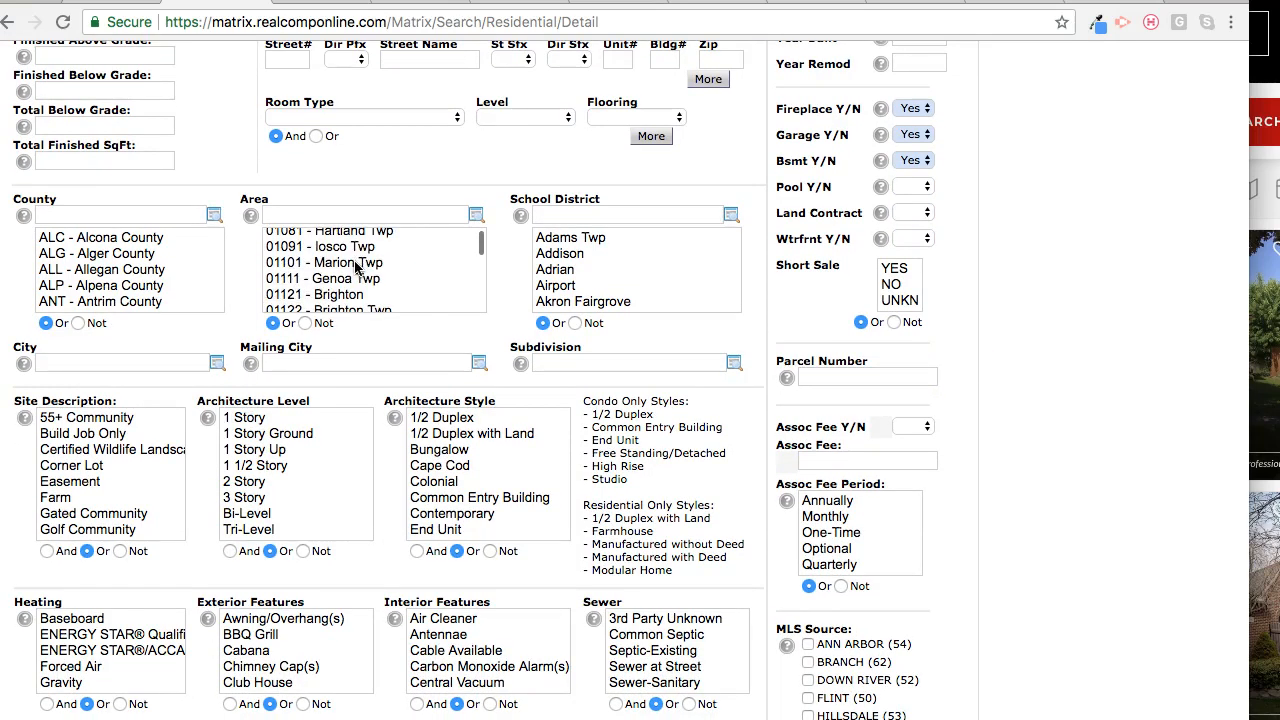
click(353, 294)
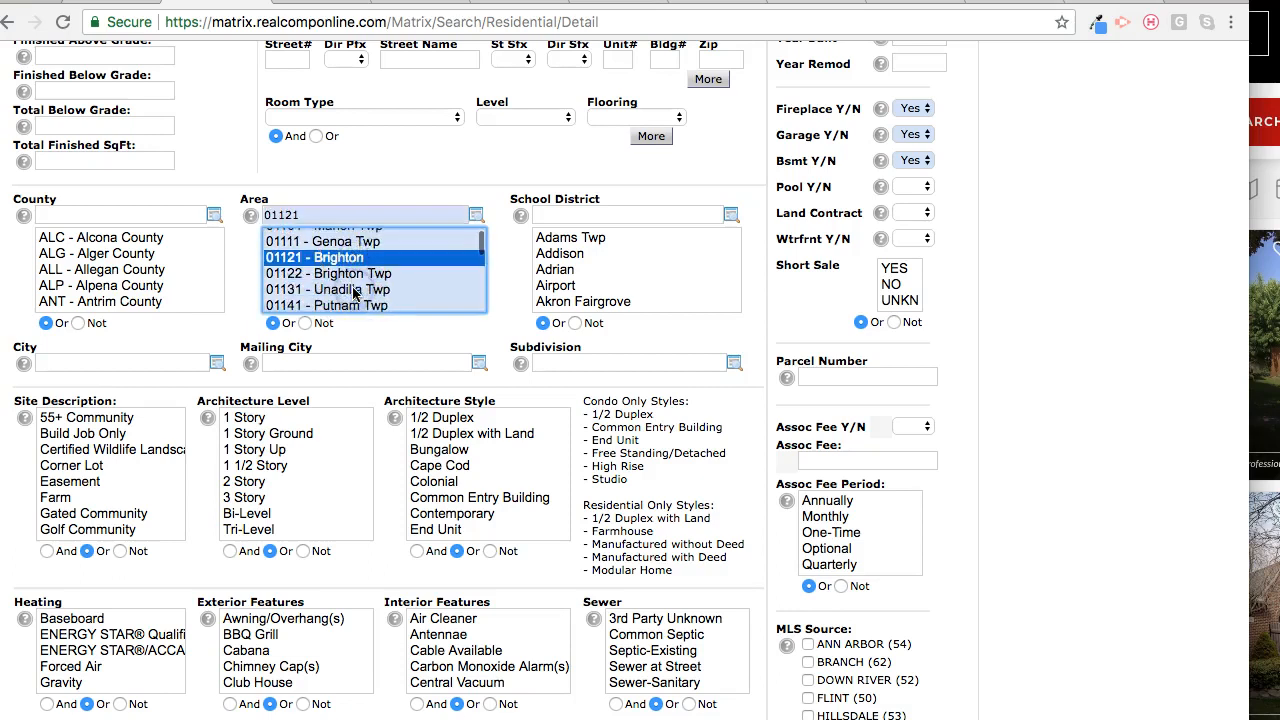
ctrl+click(353, 273)
Find 54025 - (Aa) Brighton in the Area lookup, add it, and confirm the three areas
click(477, 218)
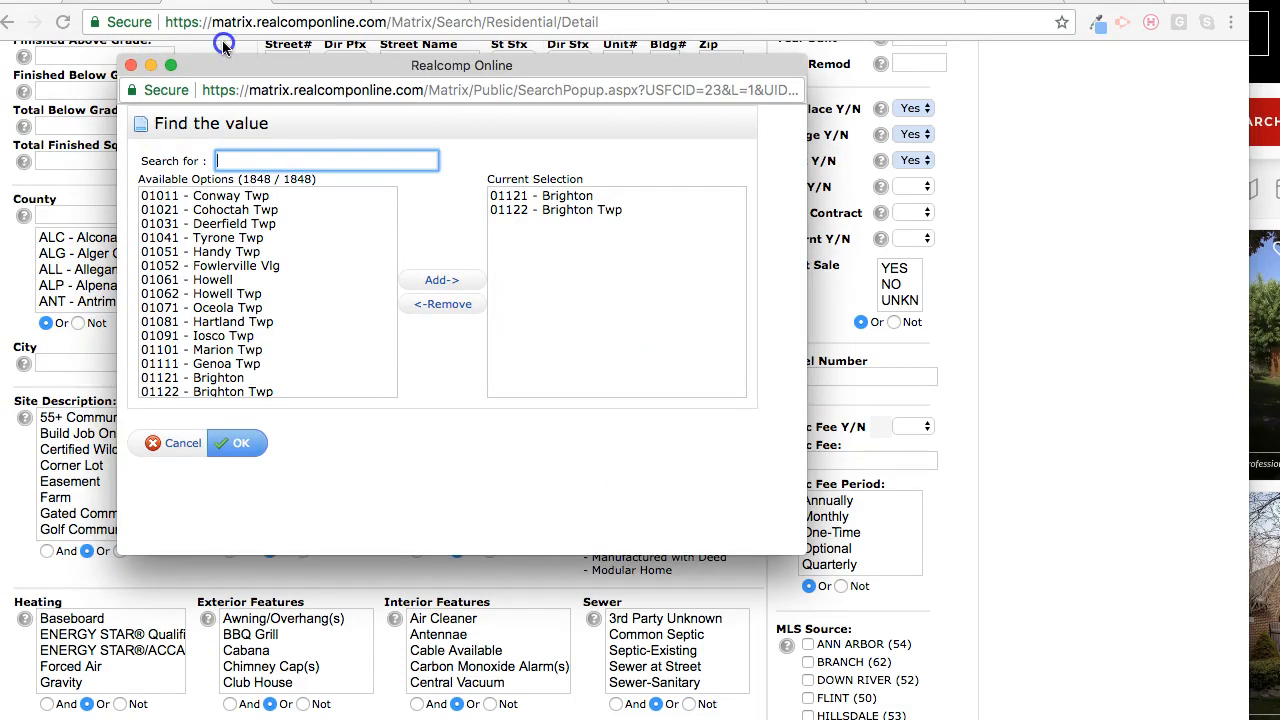
click(443, 181)
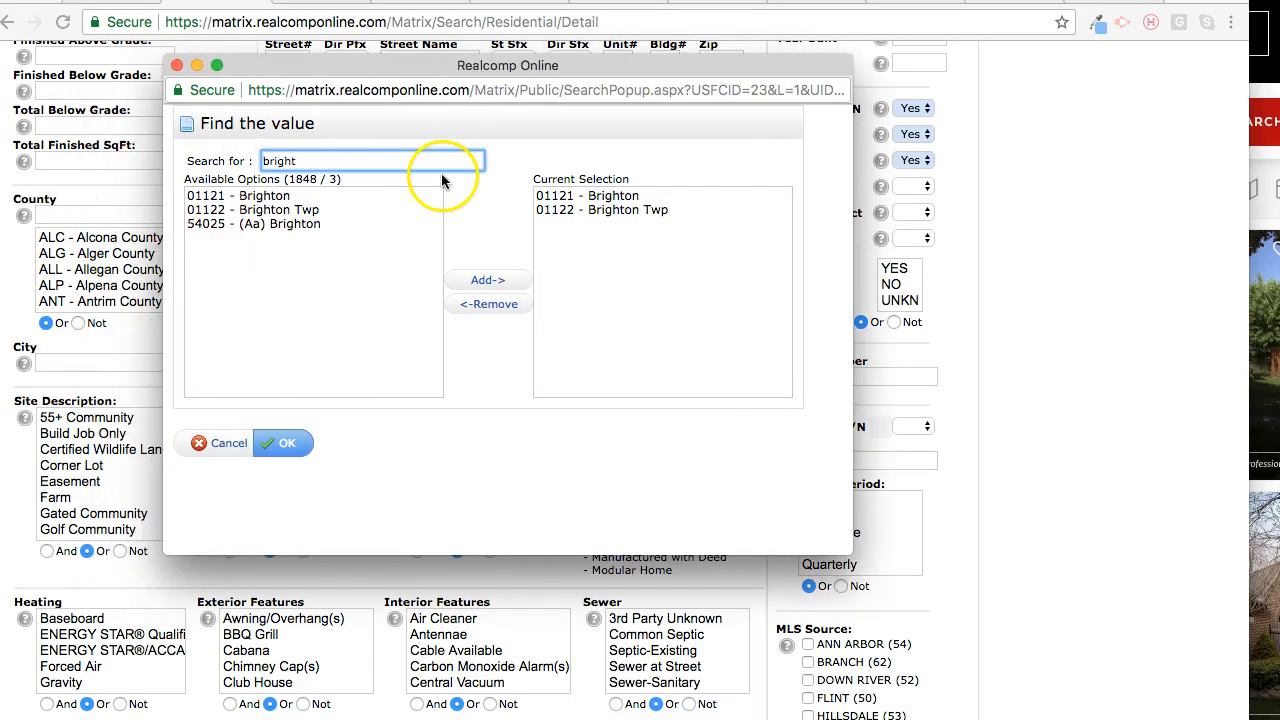
click(312, 224)
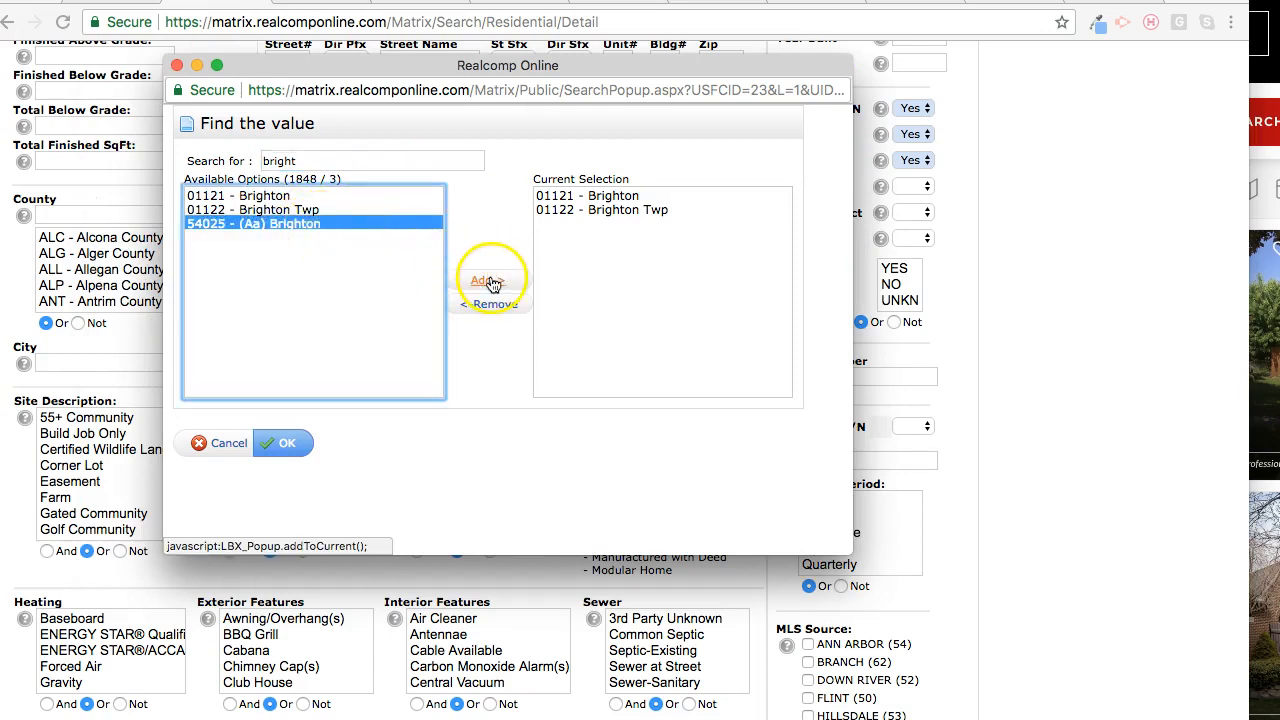
super+click(275, 210)
super+click(268, 196)
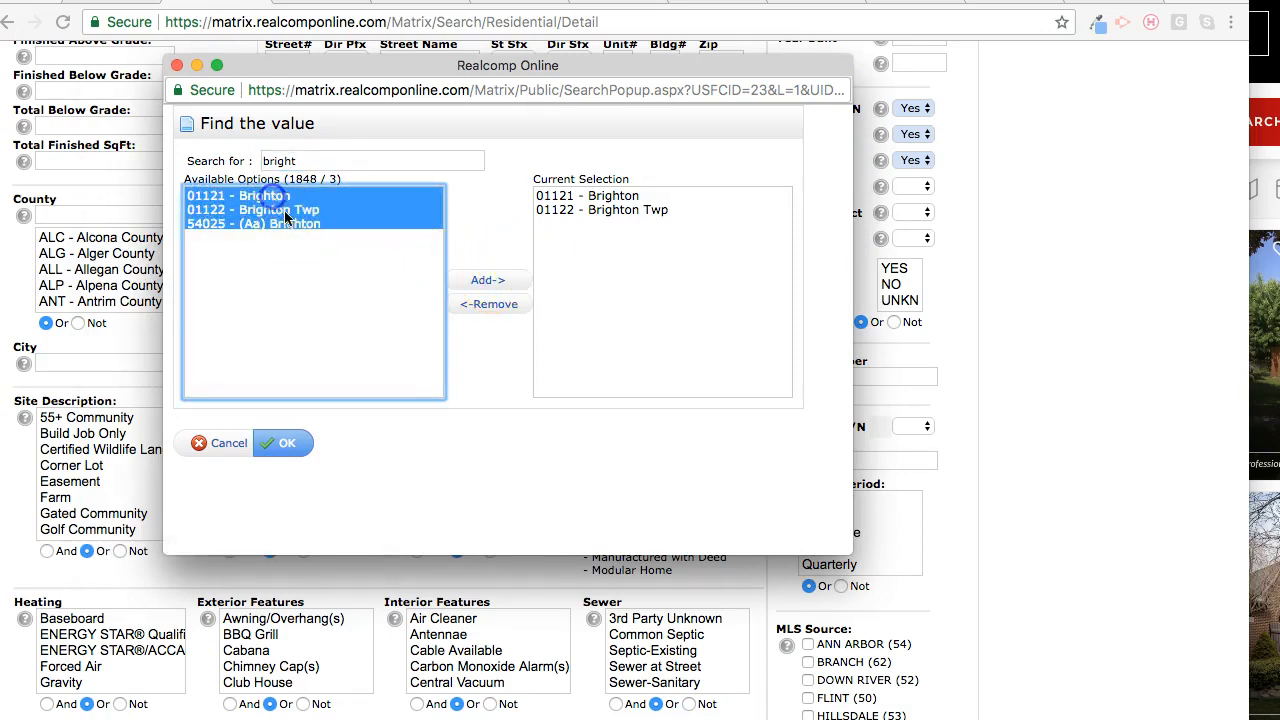
super+click(284, 211)
super+click(283, 197)
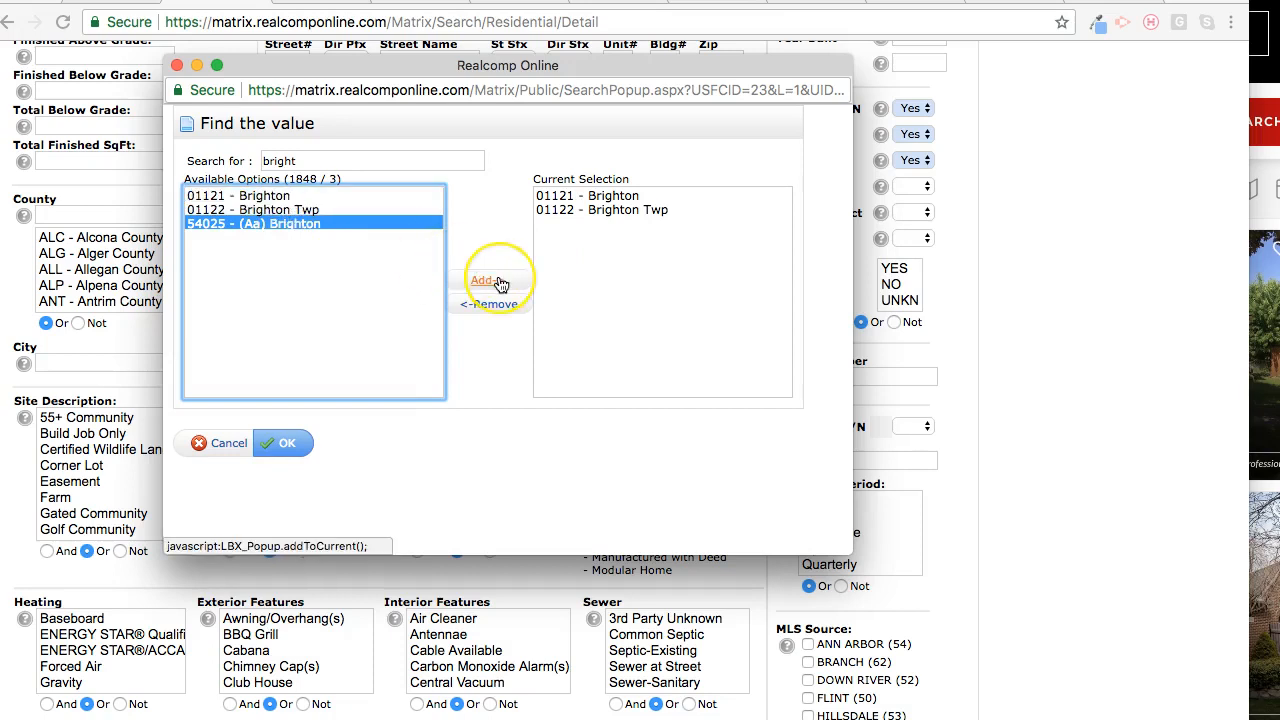
click(498, 282)
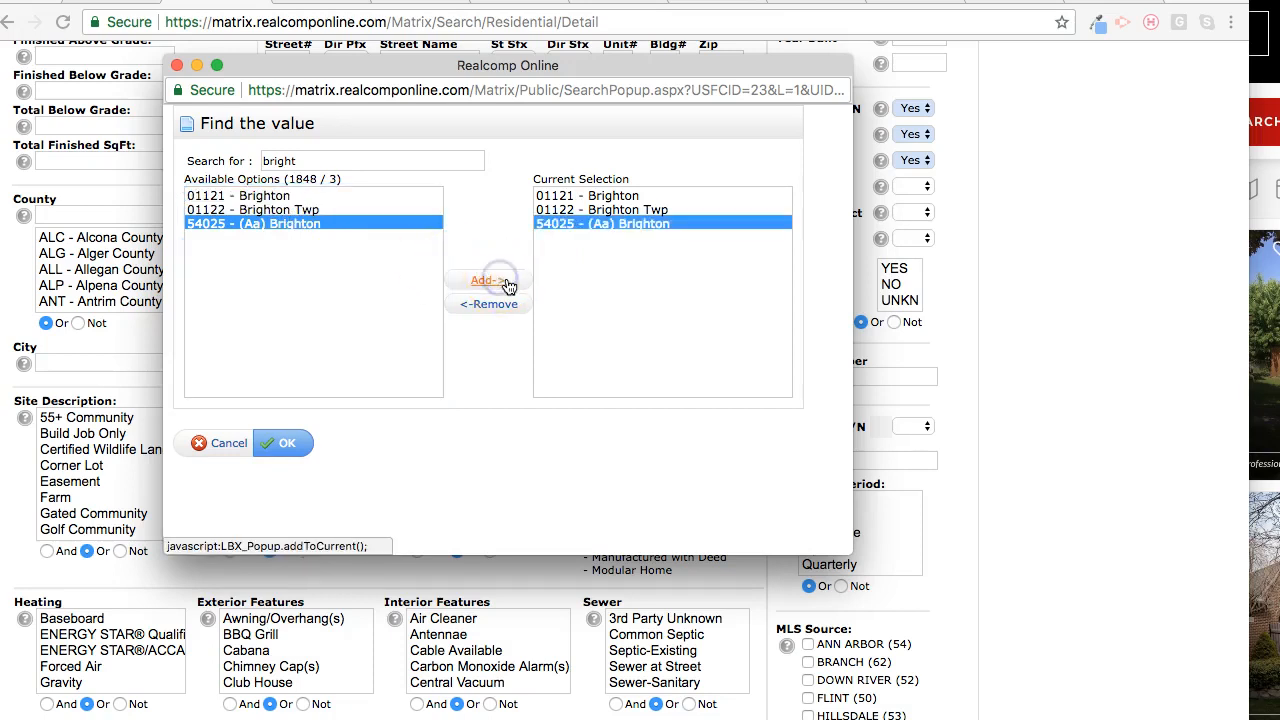
click(276, 445)
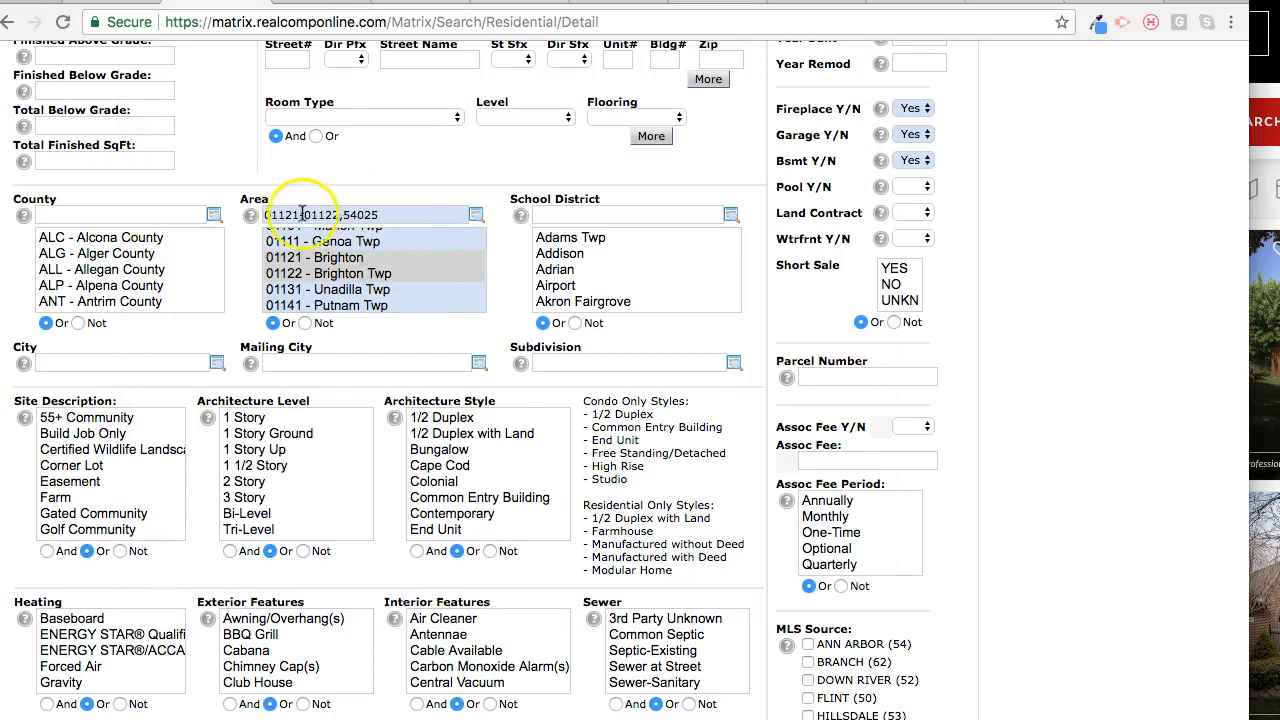
Set the Wtrfrnt Y/N dropdown back to blank so waterfront isn't required
scroll(250, 260, down, 1)
scroll(250, 260, down, 1)
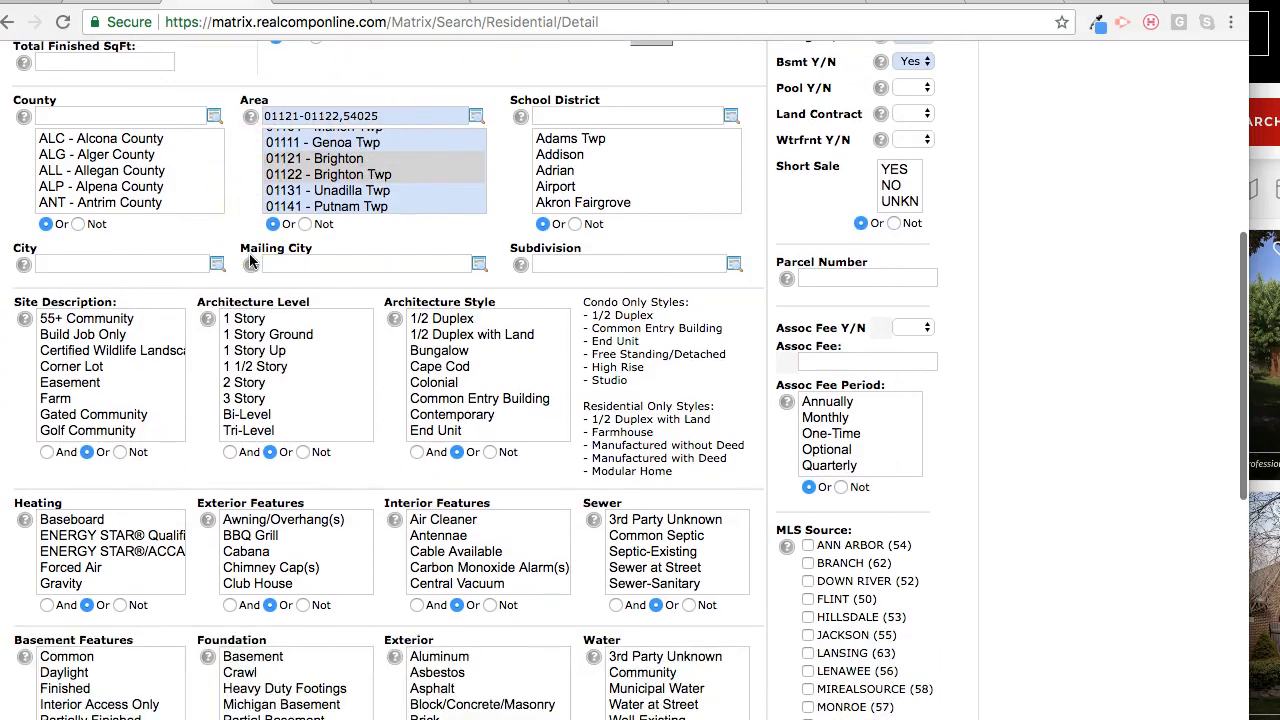
scroll(200, 357, down, 3)
scroll(207, 370, down, 5)
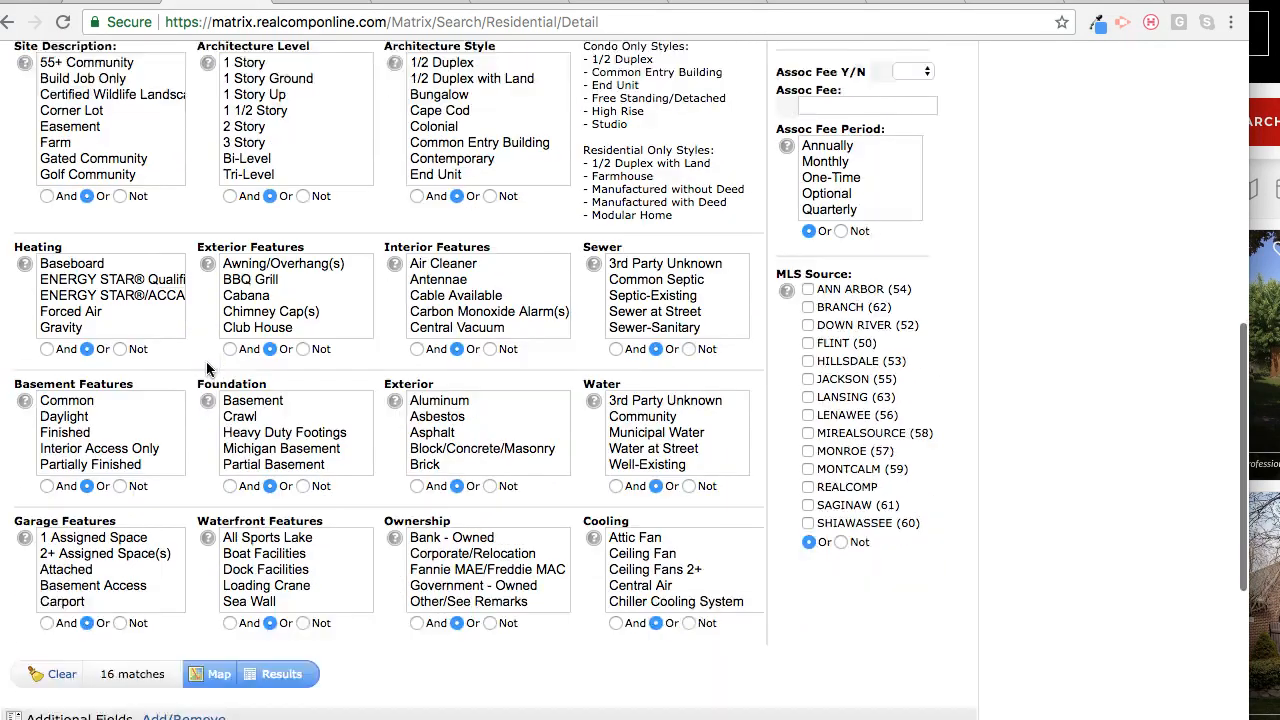
scroll(207, 370, up, 6)
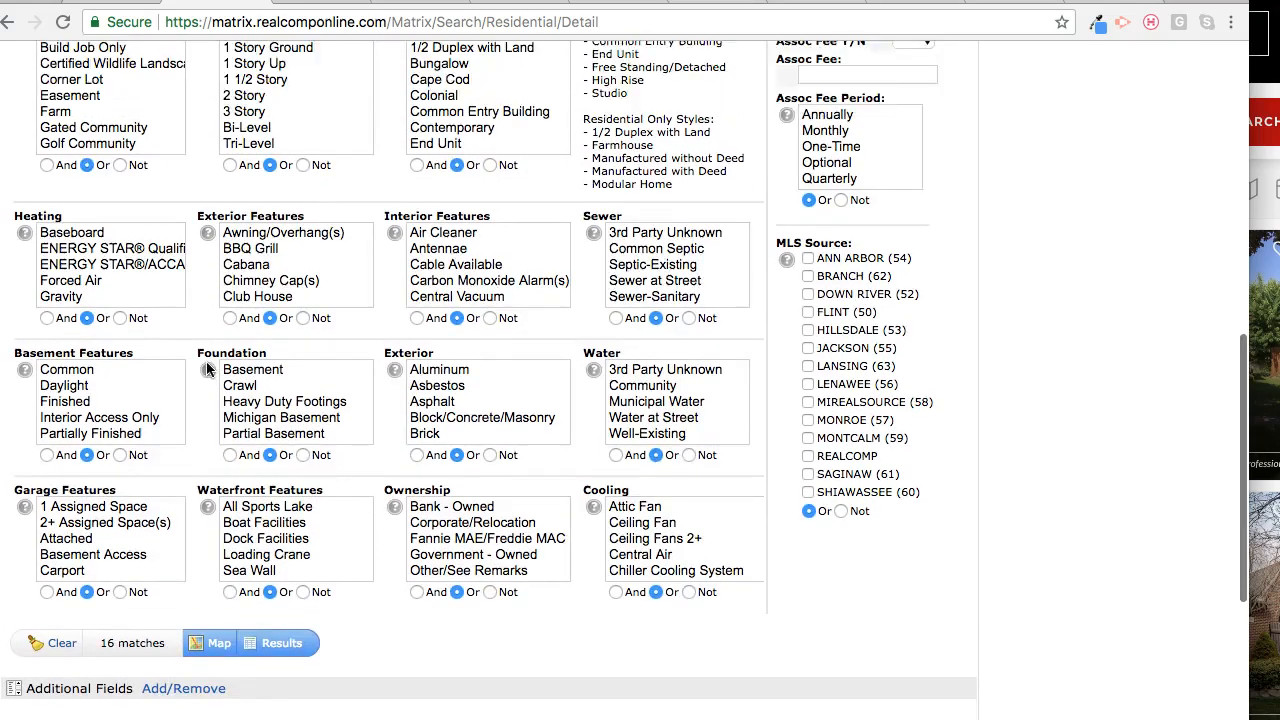
click(912, 391)
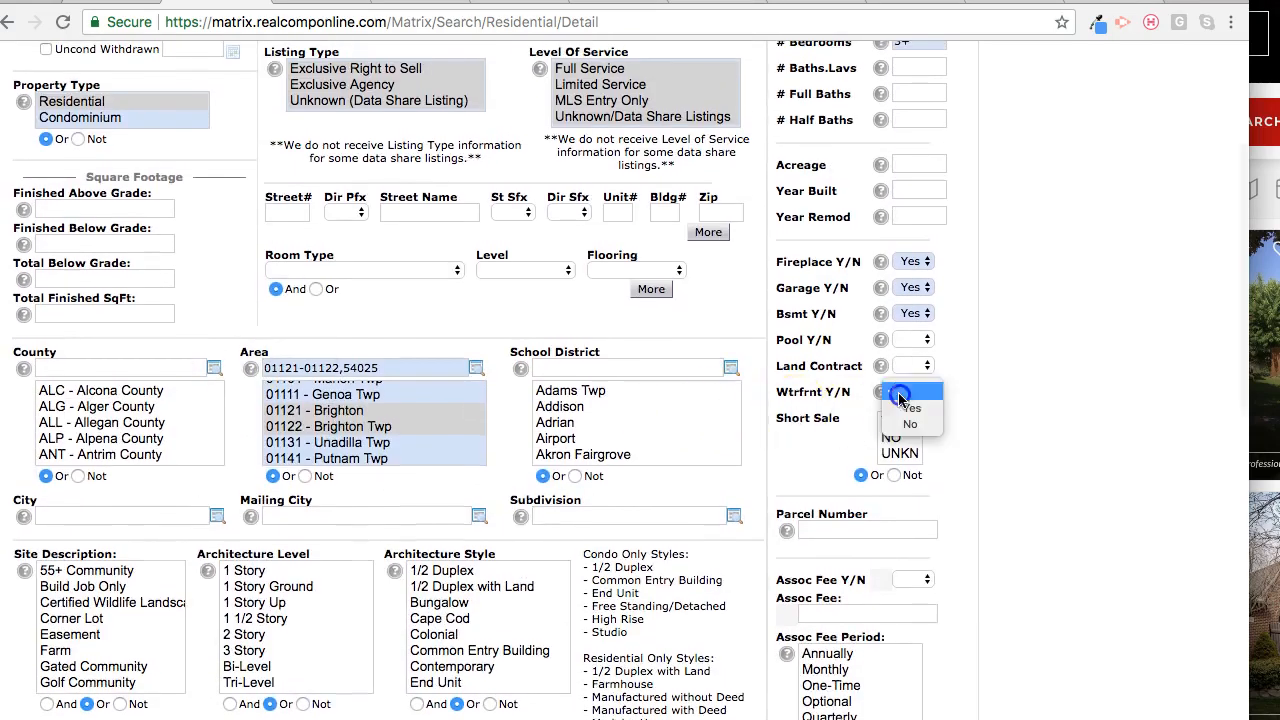
click(904, 409)
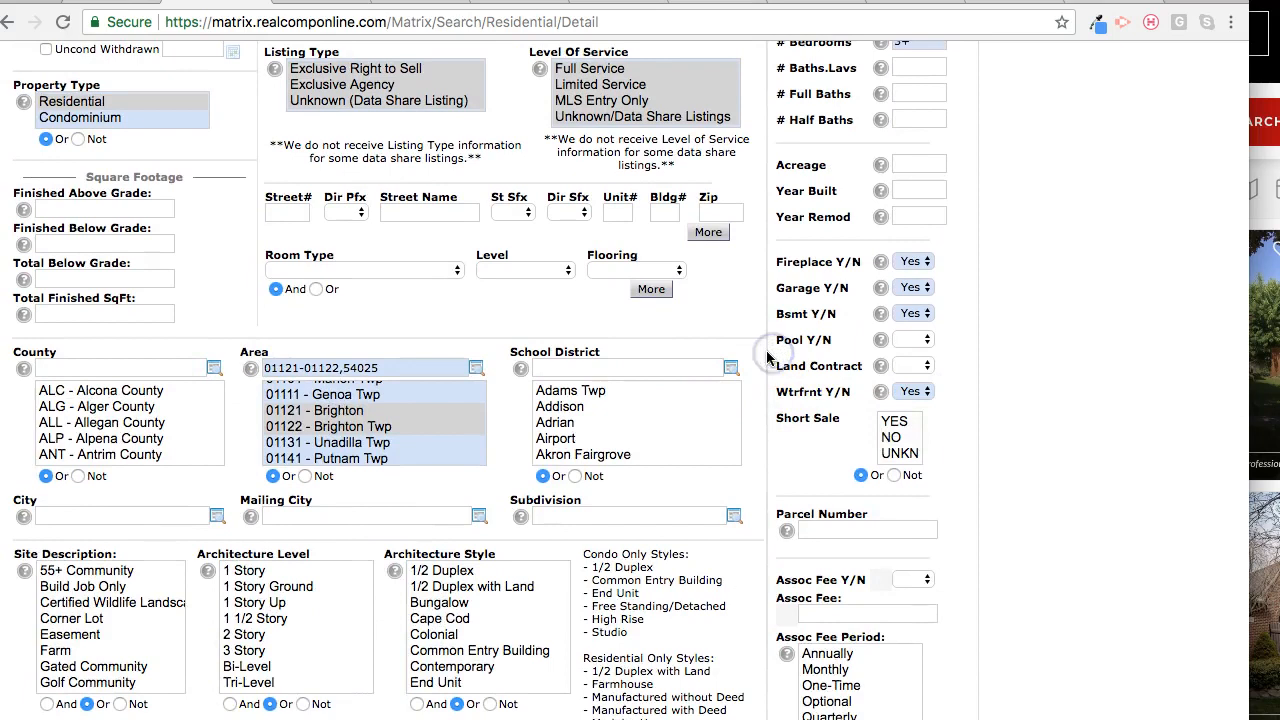
scroll(770, 368, down, 1)
scroll(770, 368, up, 4)
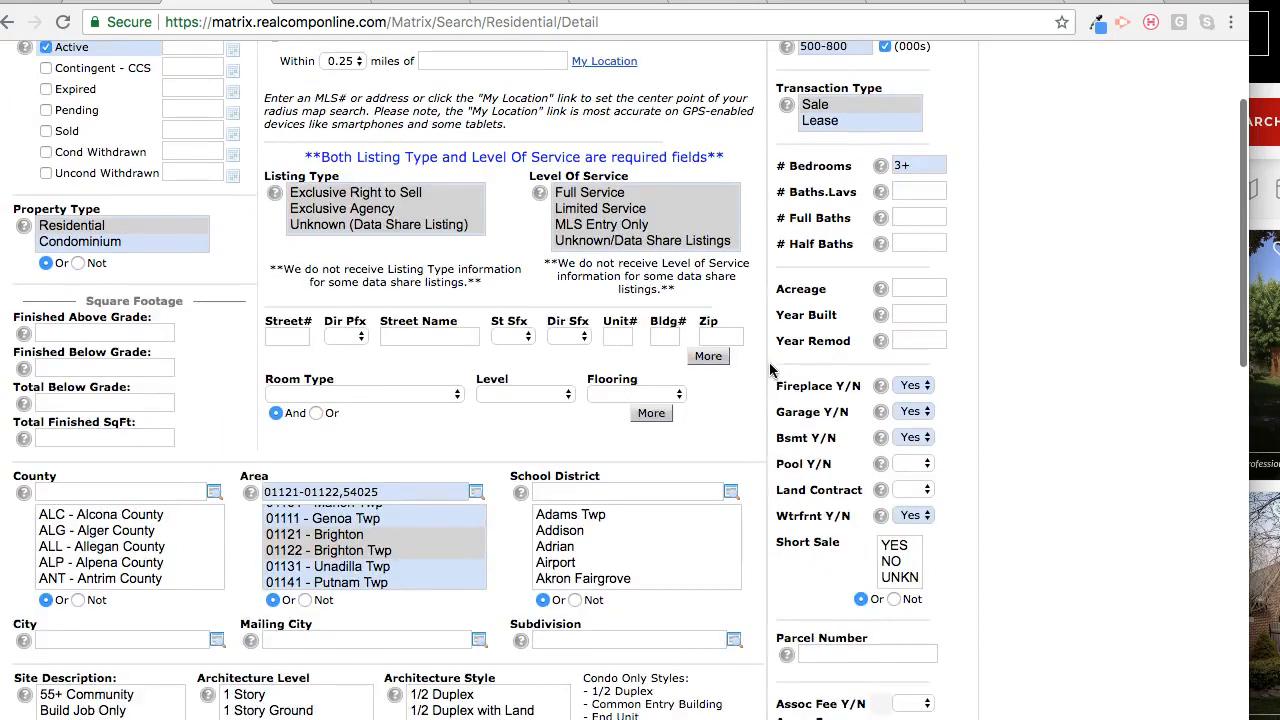
click(913, 654)
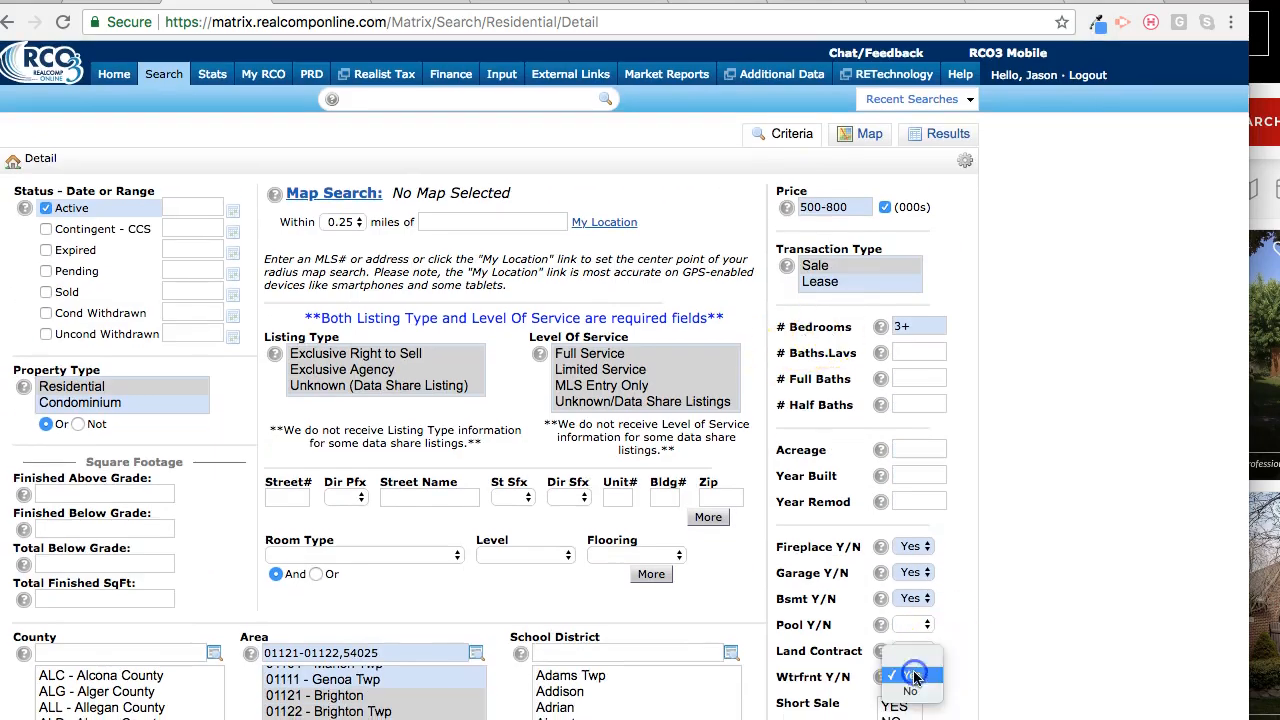
click(913, 658)
scroll(1005, 625, down, 5)
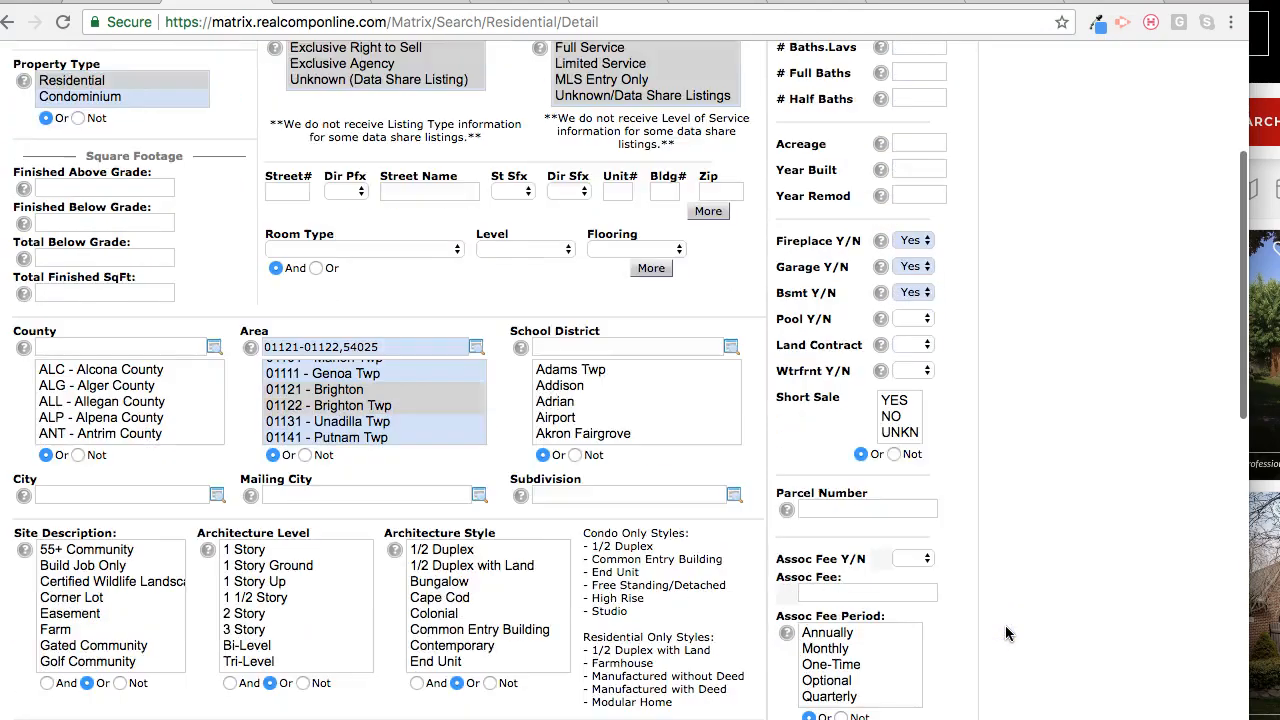
scroll(1006, 628, down, 2)
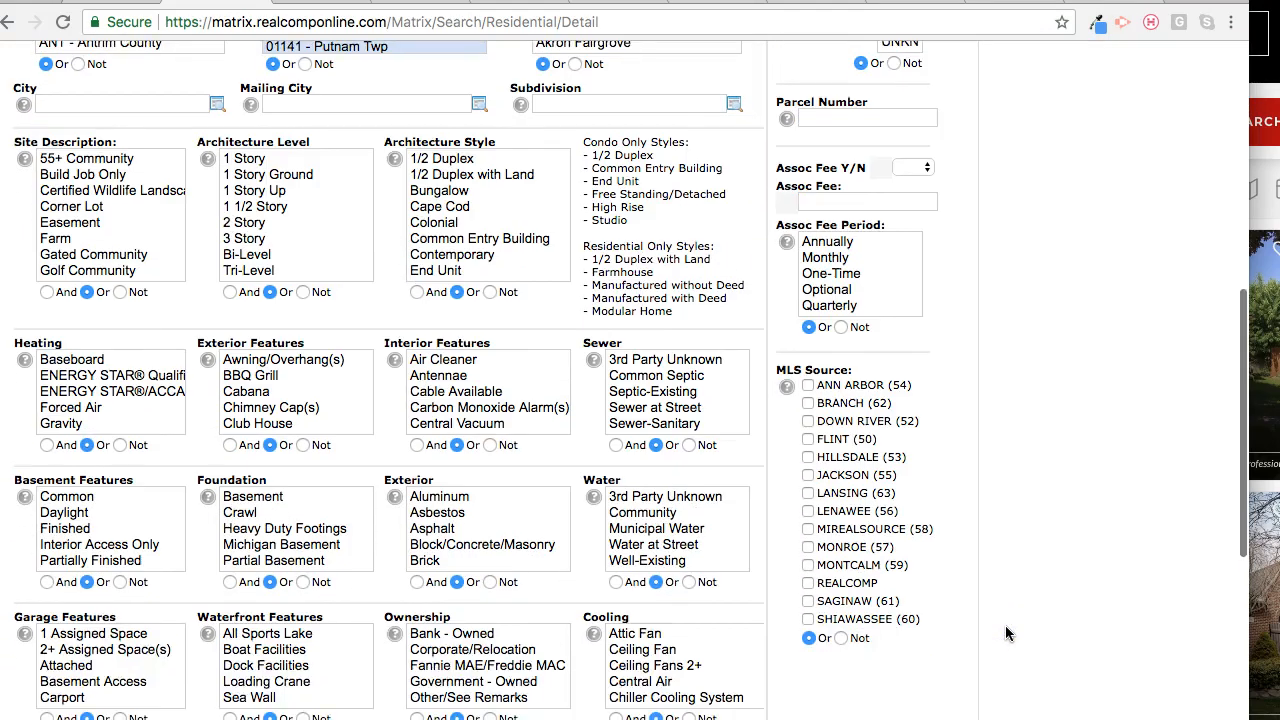
scroll(1006, 628, down, 2)
scroll(1006, 630, down, 2)
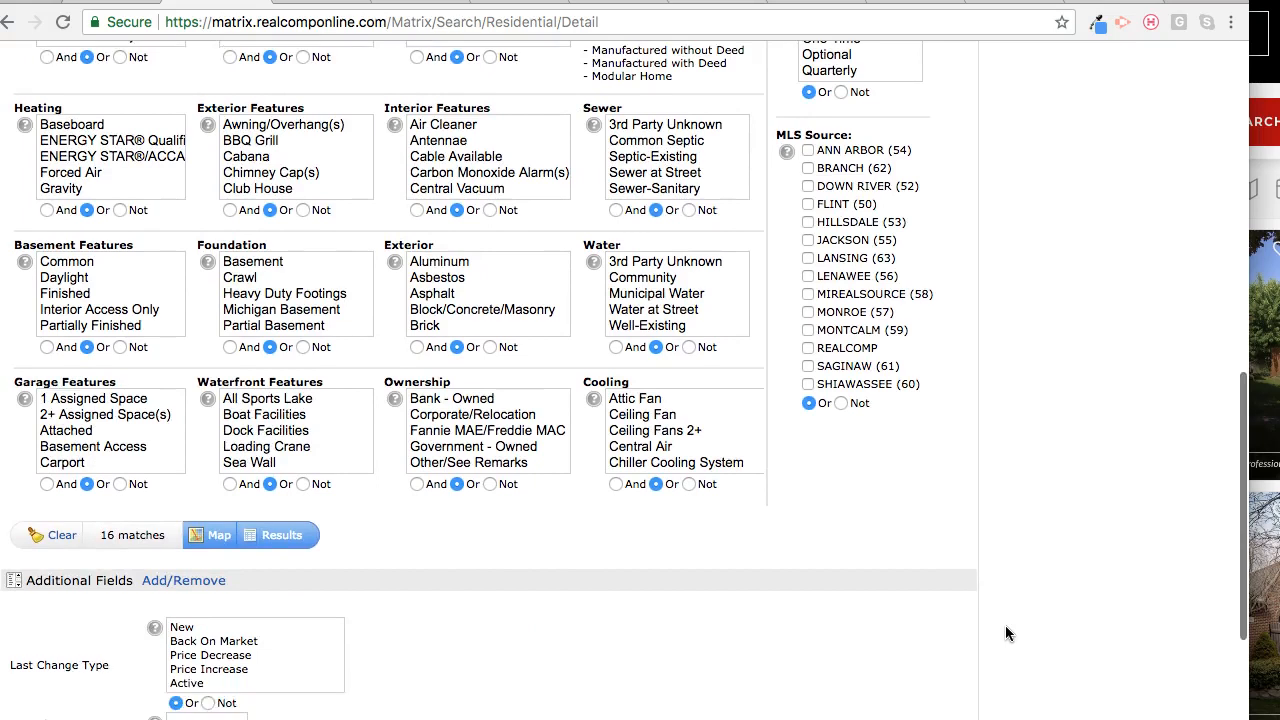
scroll(1006, 630, up, 5)
scroll(1005, 625, up, 1)
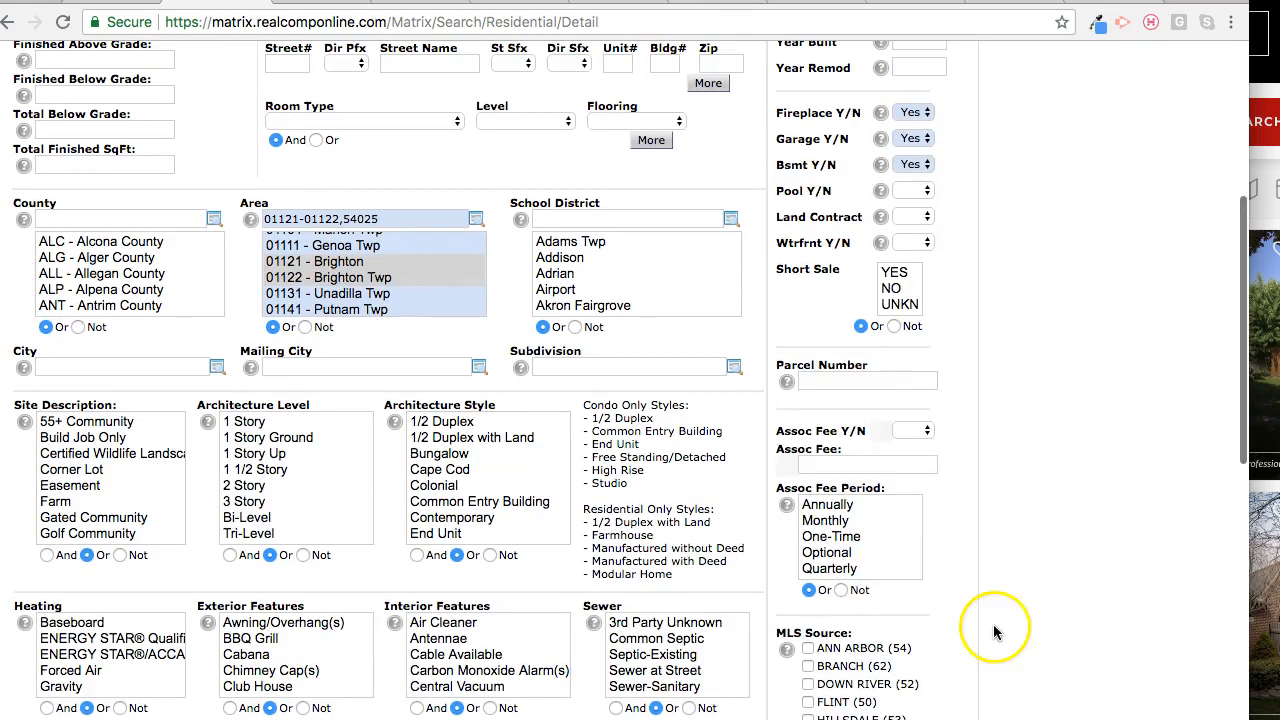
Select 2 Story as the architecture level, leaving Cape Cod unselected
click(256, 485)
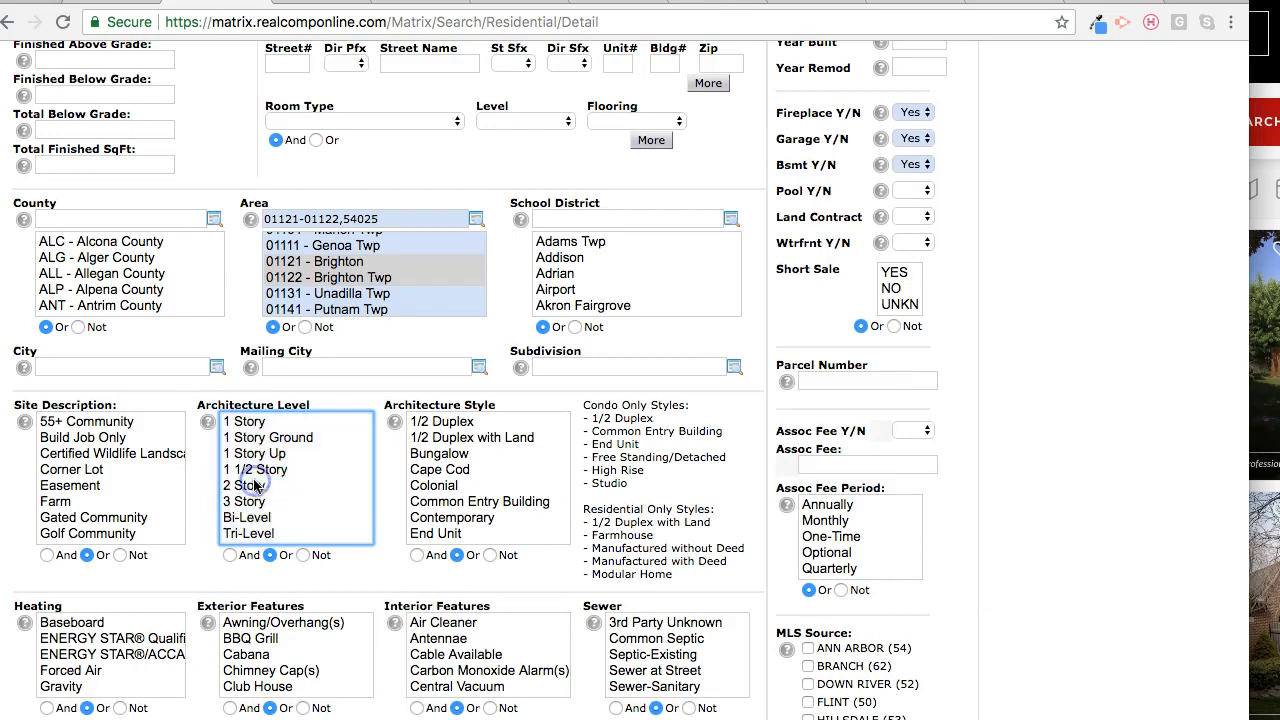
click(440, 471)
click(443, 470)
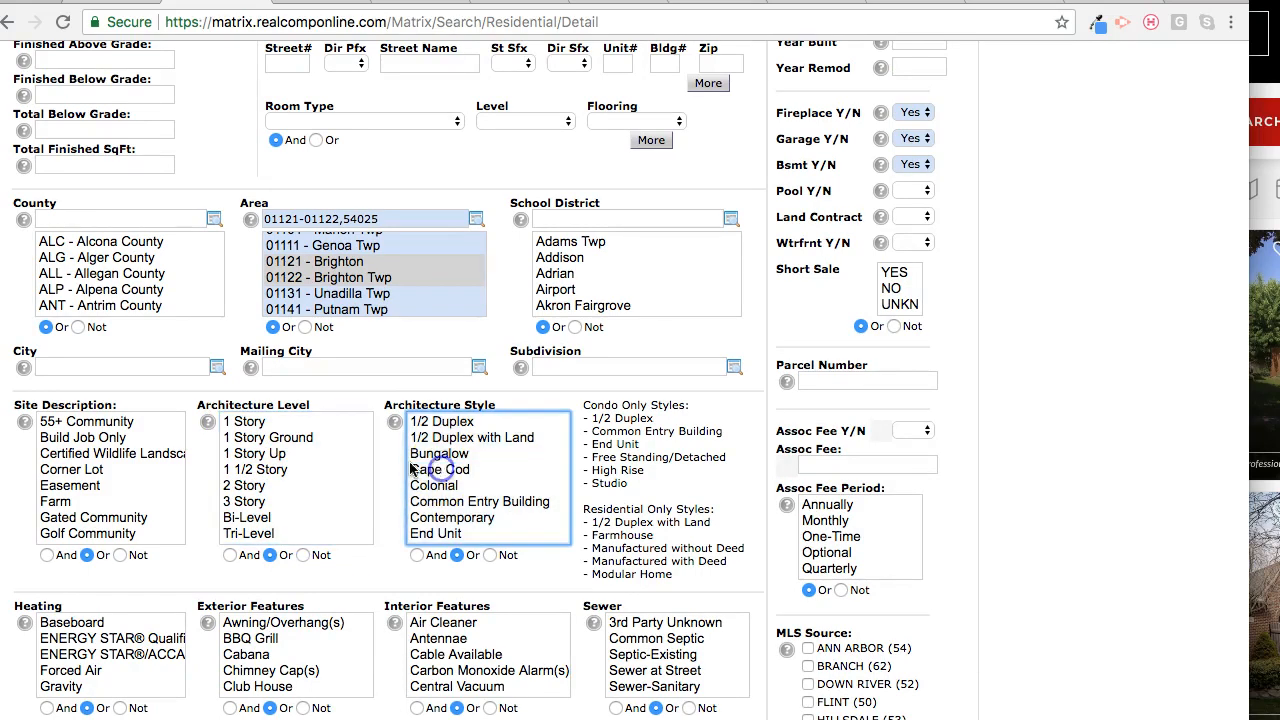
scroll(300, 480, down, 1)
scroll(993, 462, down, 8)
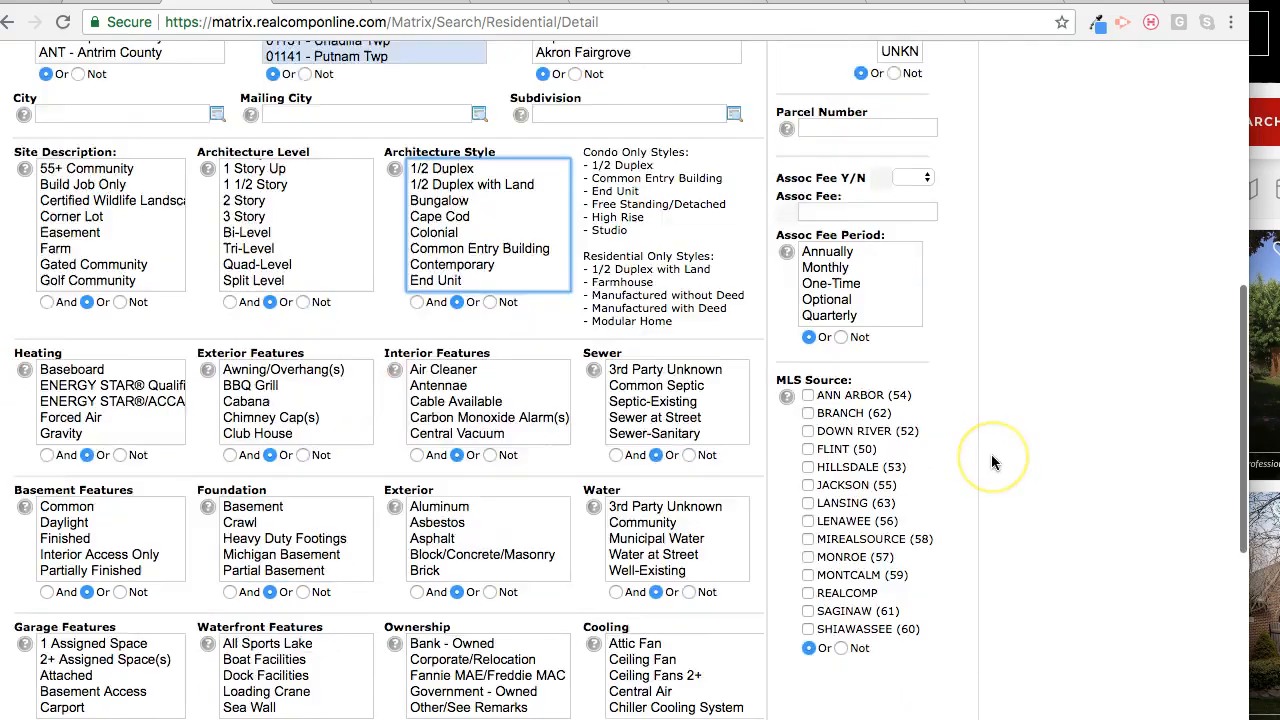
scroll(993, 462, down, 3)
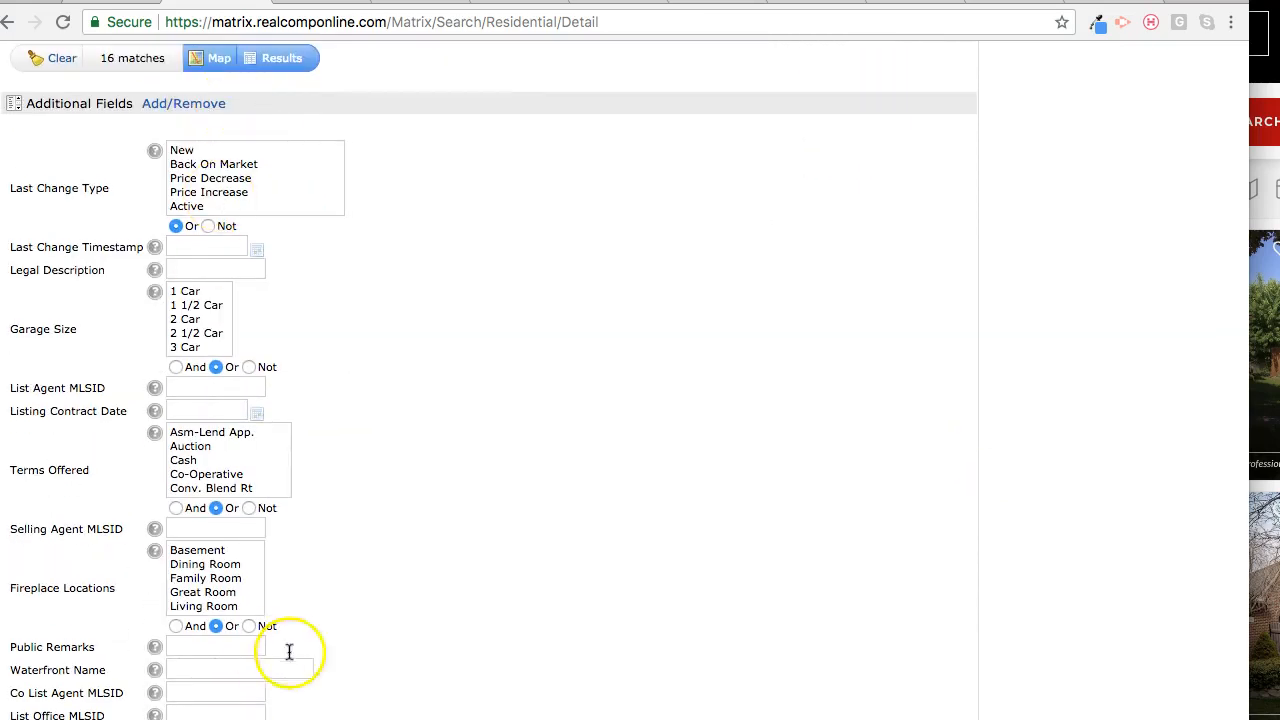
scroll(823, 286, up, 10)
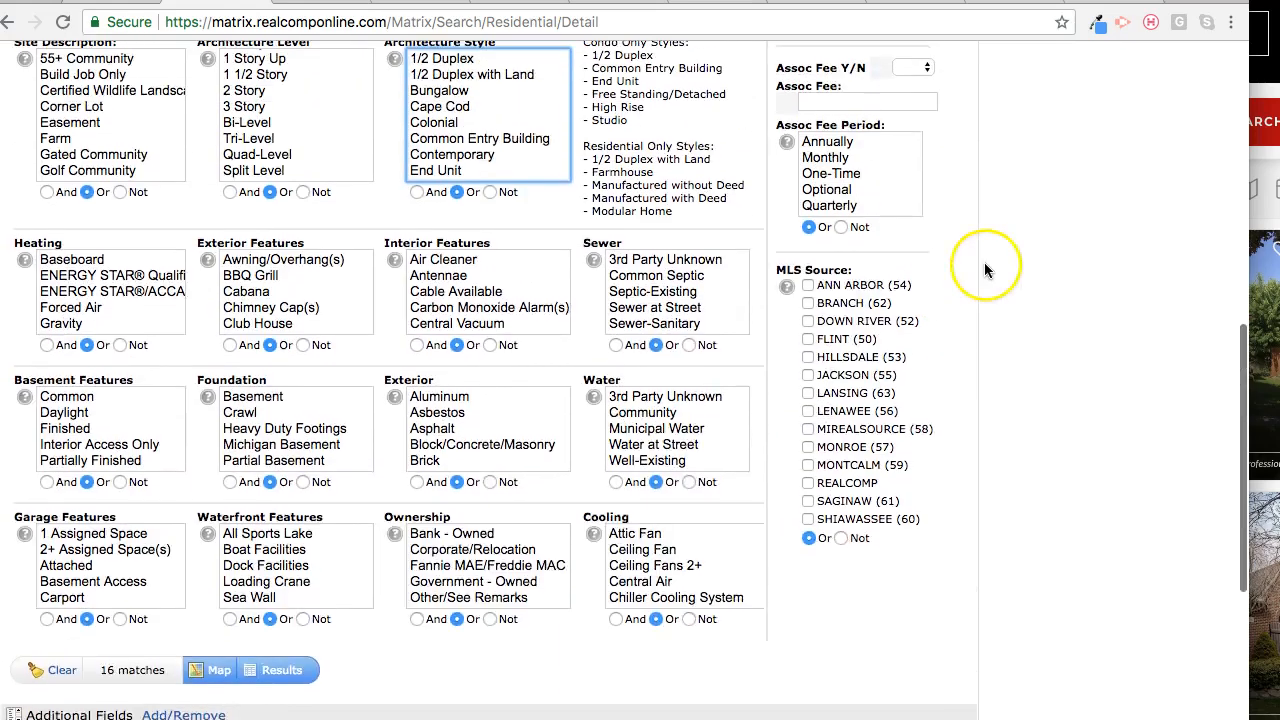
scroll(985, 268, up, 4)
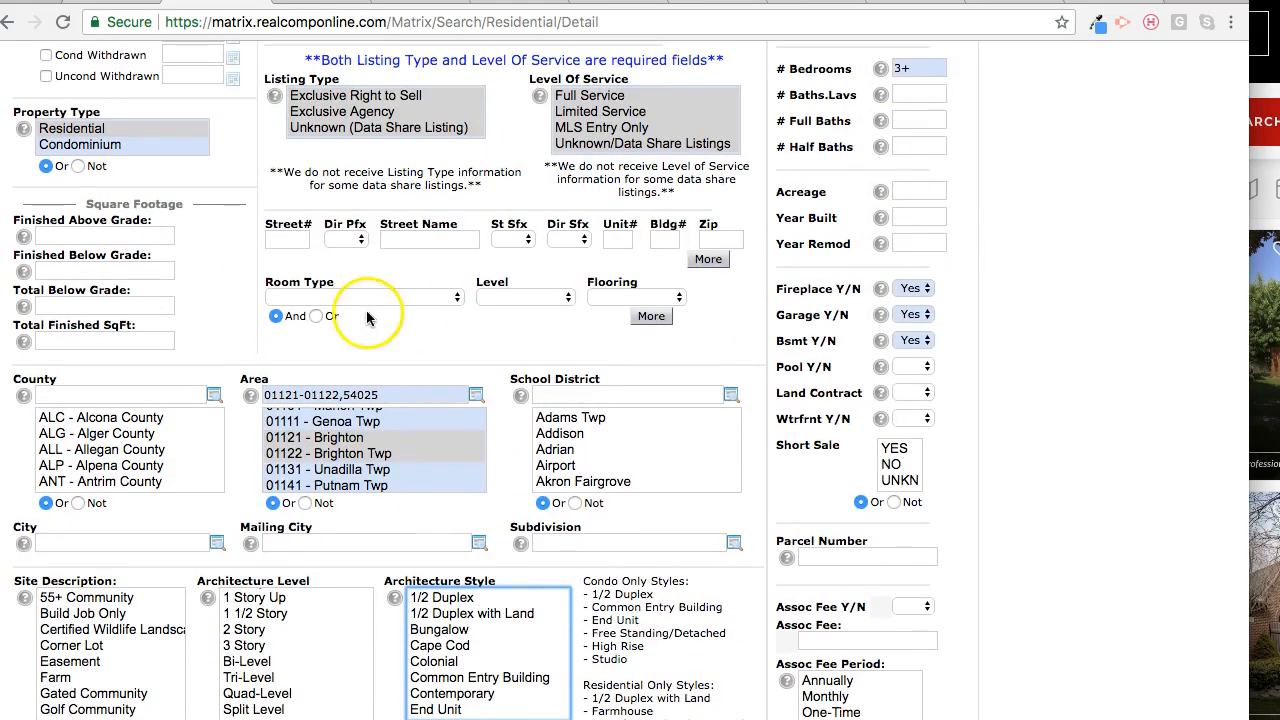
Add Bath - Master as a room type and load the 16 matching results
click(368, 297)
click(372, 378)
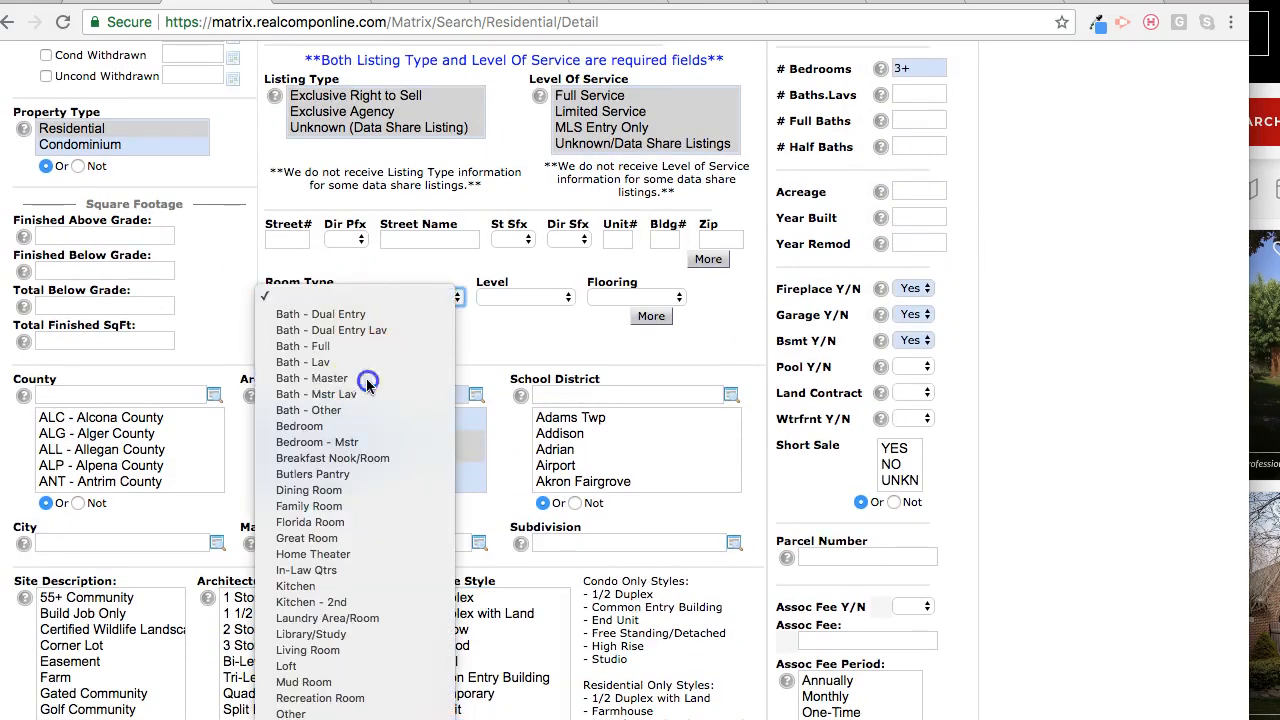
click(438, 348)
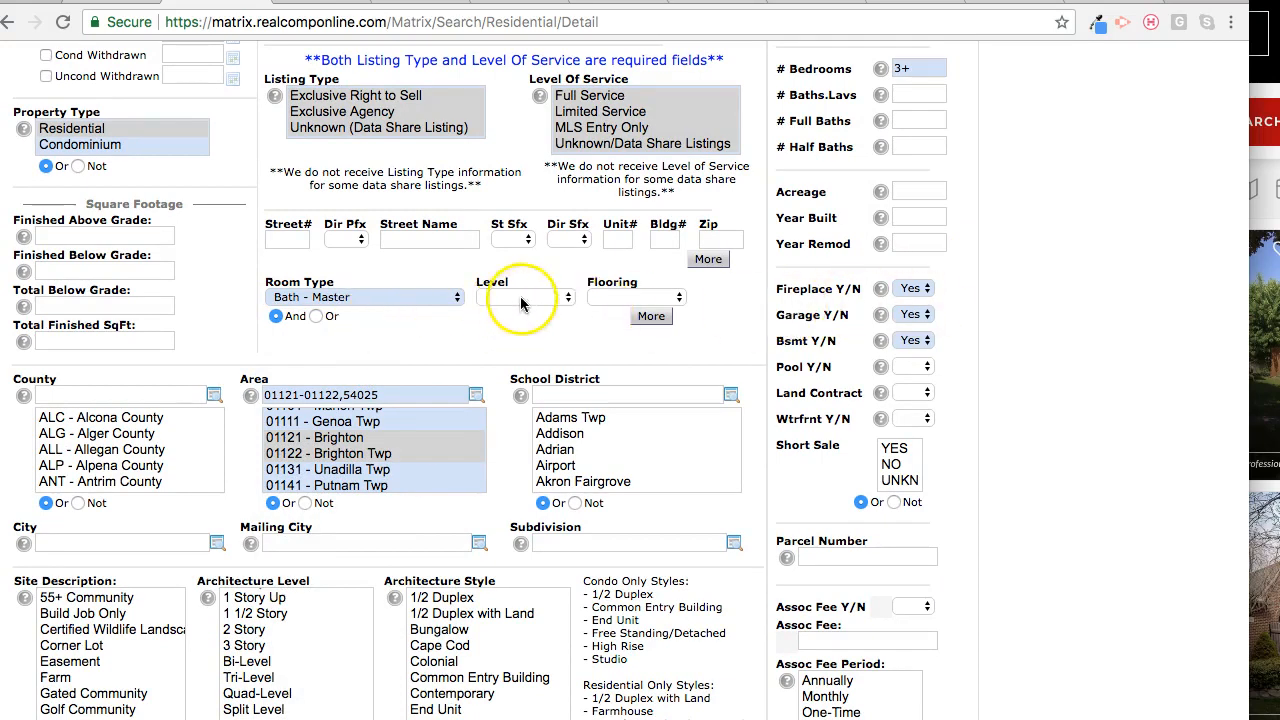
scroll(1077, 222, up, 3)
click(942, 135)
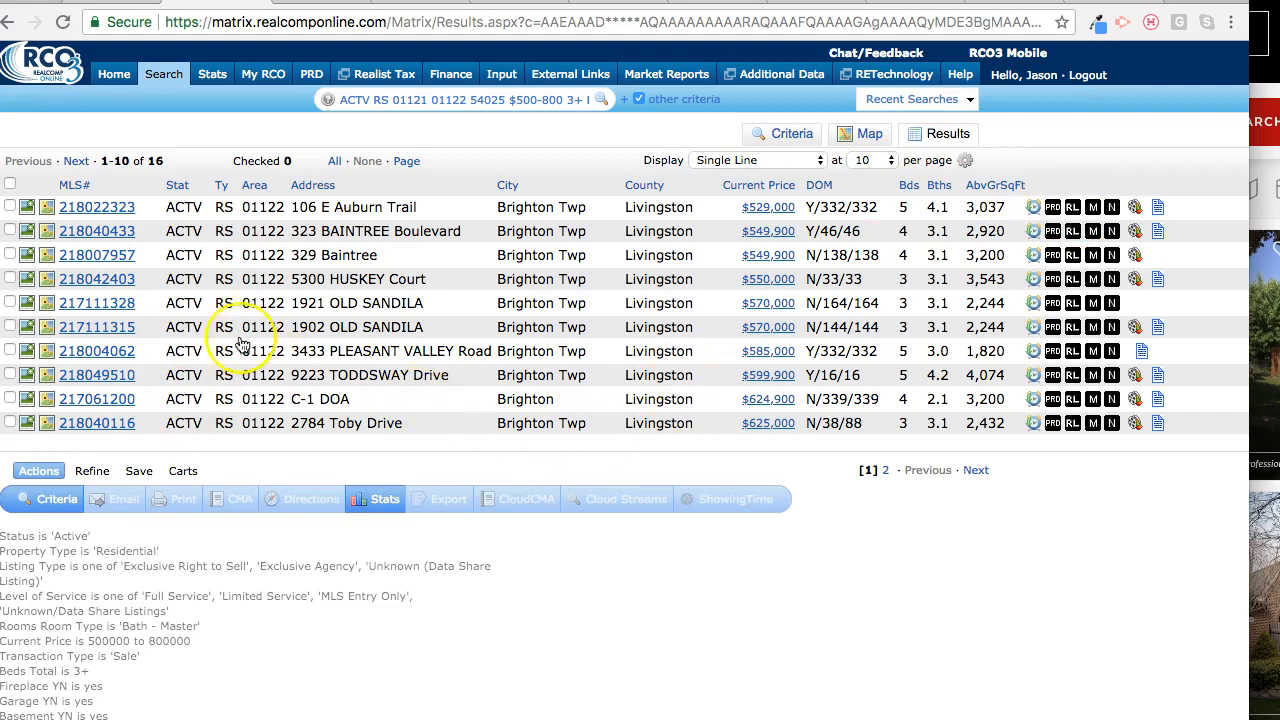
Start a New Auto Email from the results via Save, and begin creating a new contact
click(143, 475)
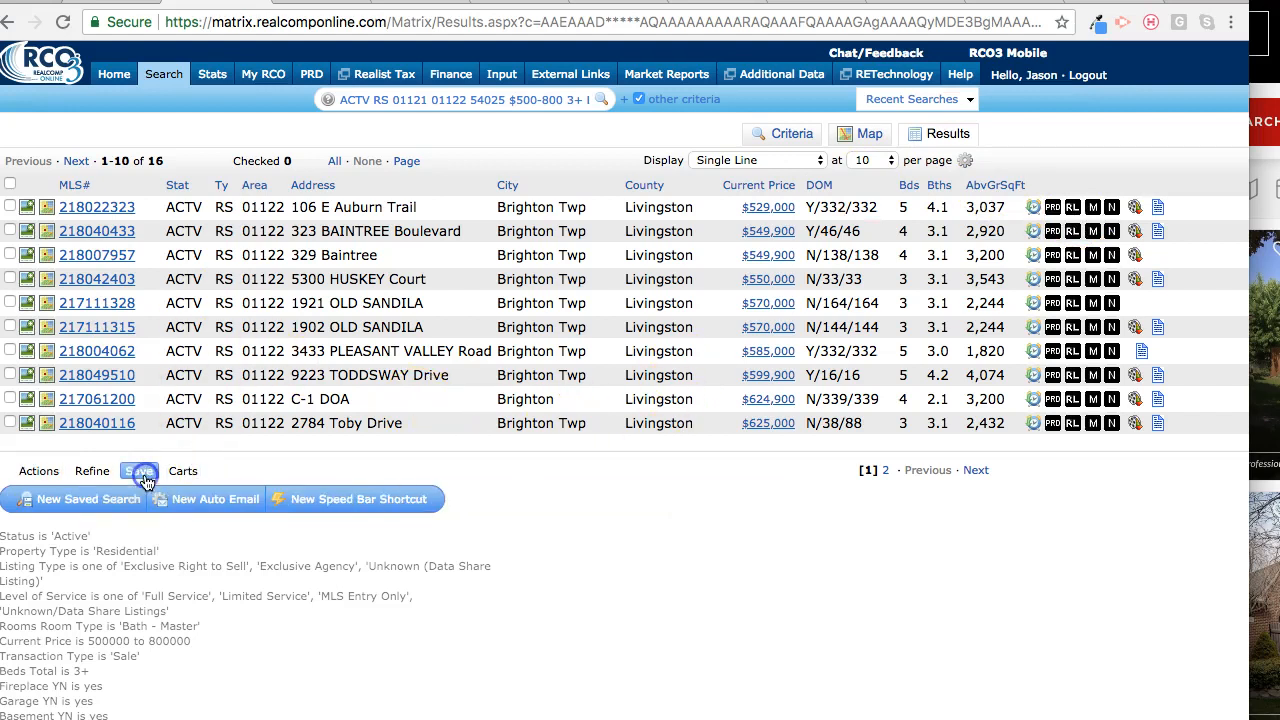
click(211, 506)
click(275, 232)
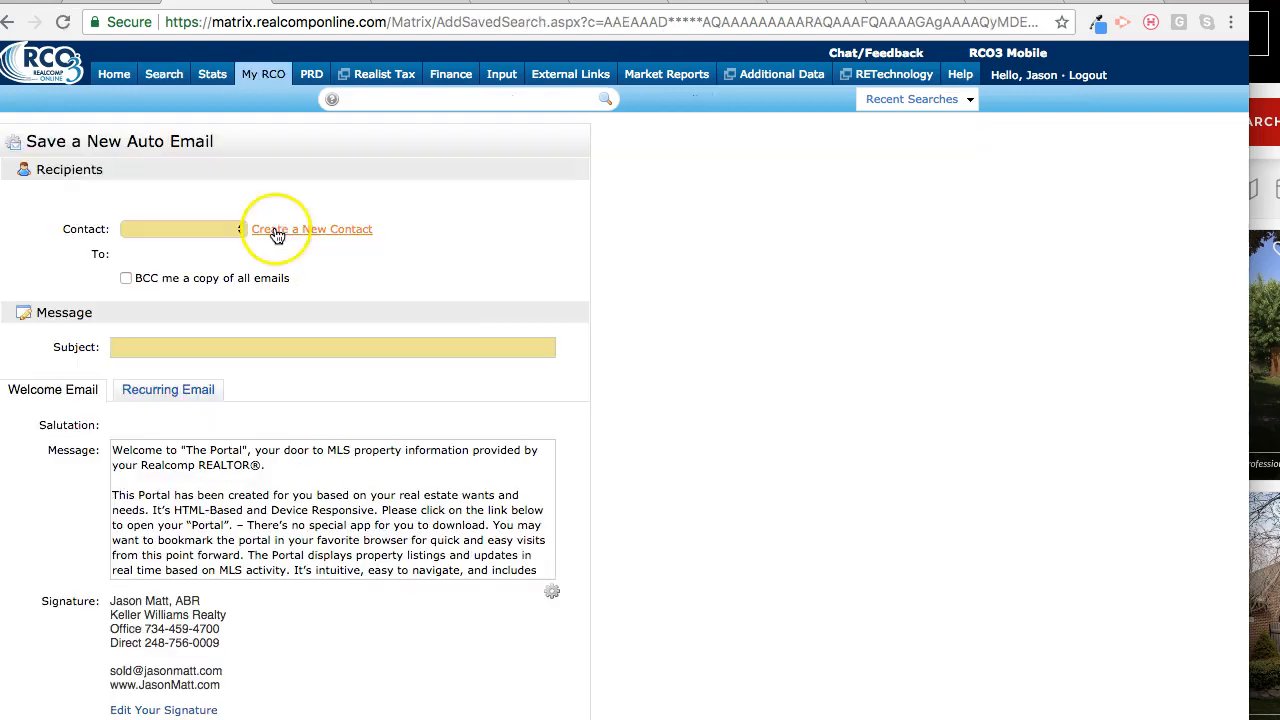
Enter the client's first name, last name and e-mail, save, then cancel the duplicate contact
click(466, 203)
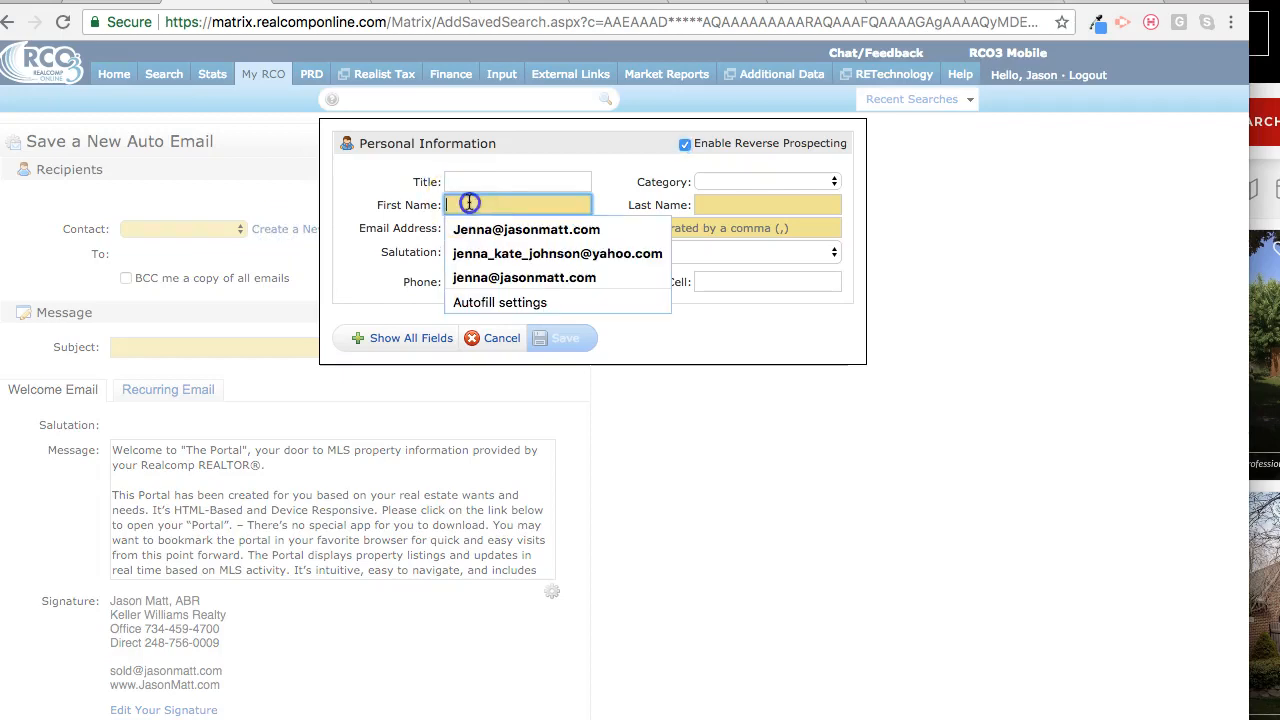
key(Tab)
text(Joh)
key(Tab)
text(Jenna)
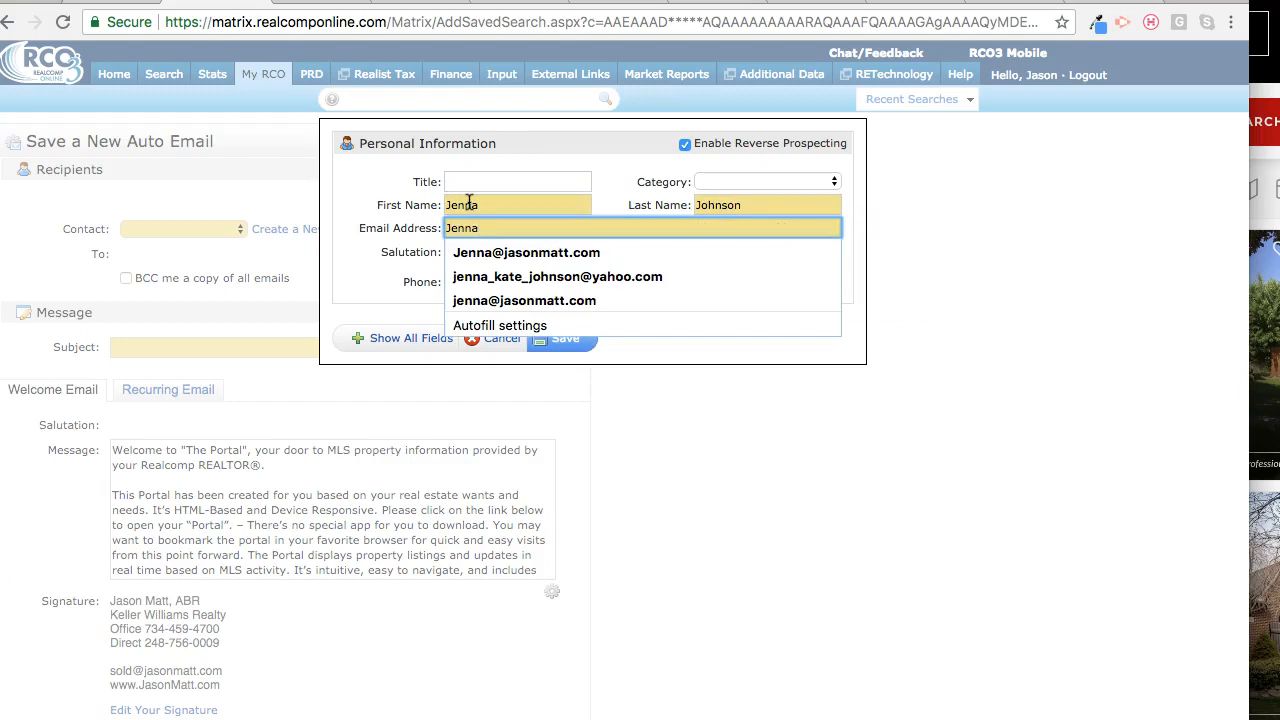
click(526, 252)
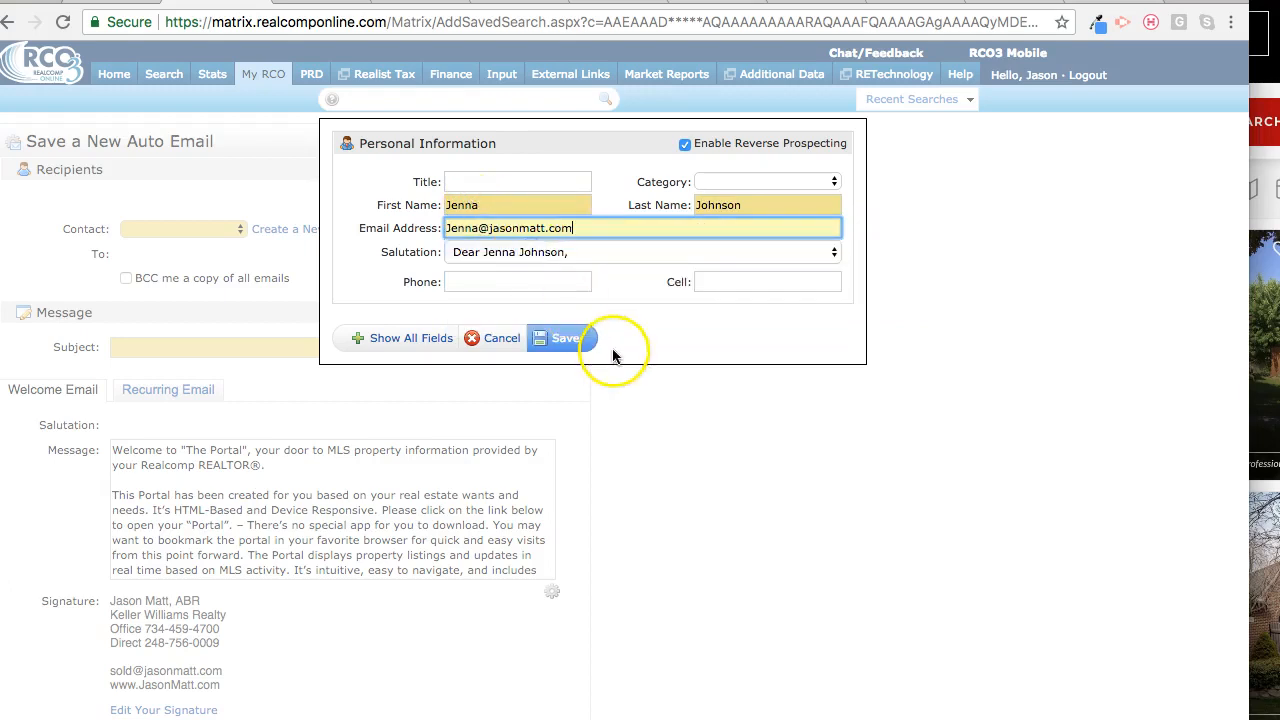
click(564, 343)
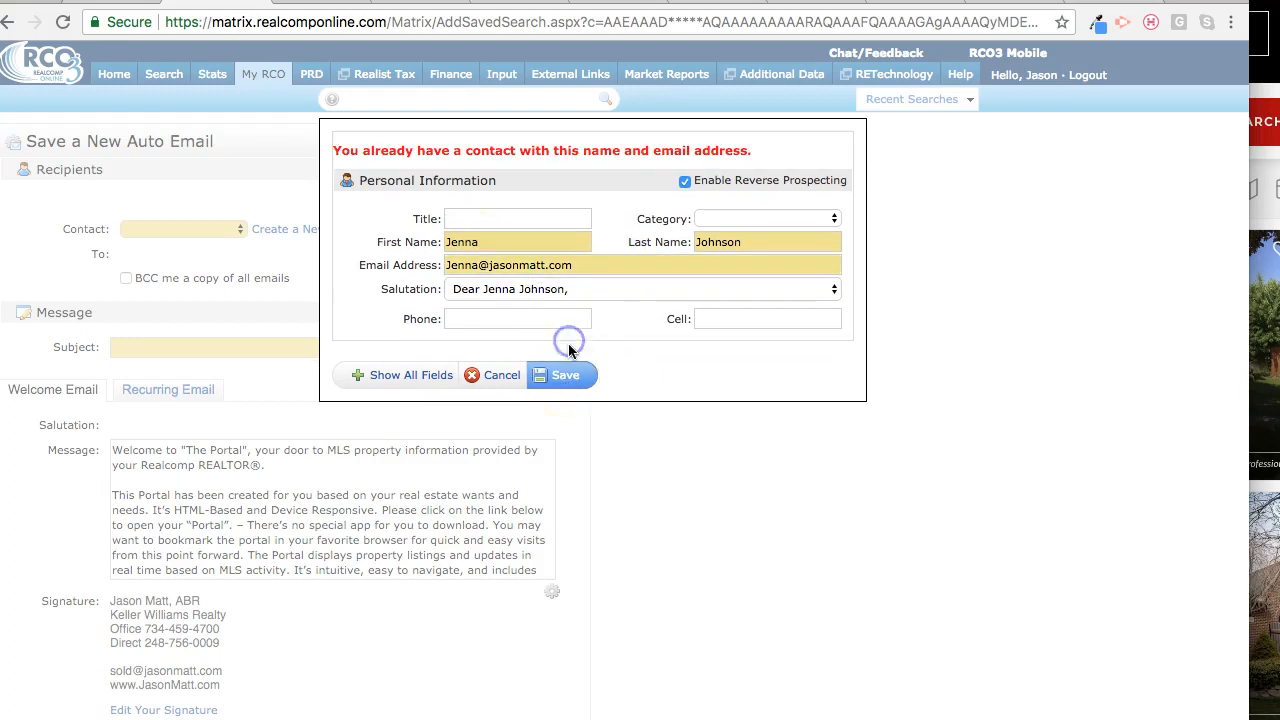
click(504, 377)
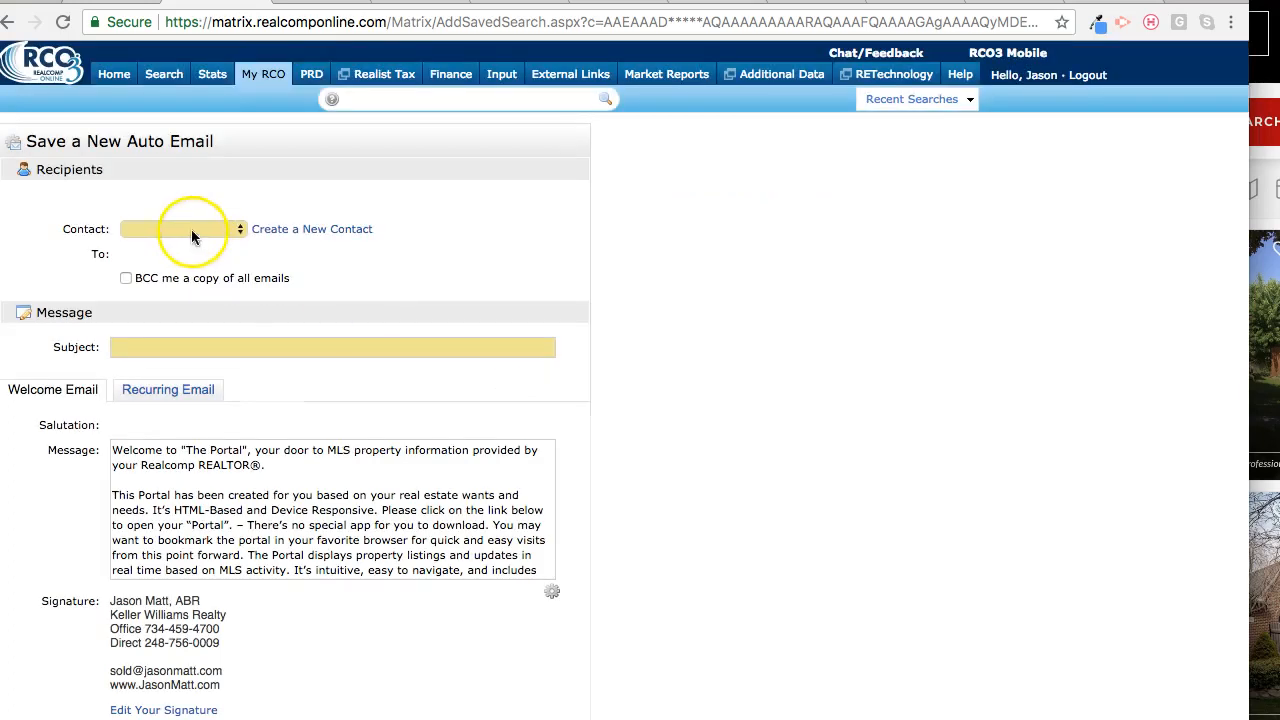
click(195, 233)
click(172, 278)
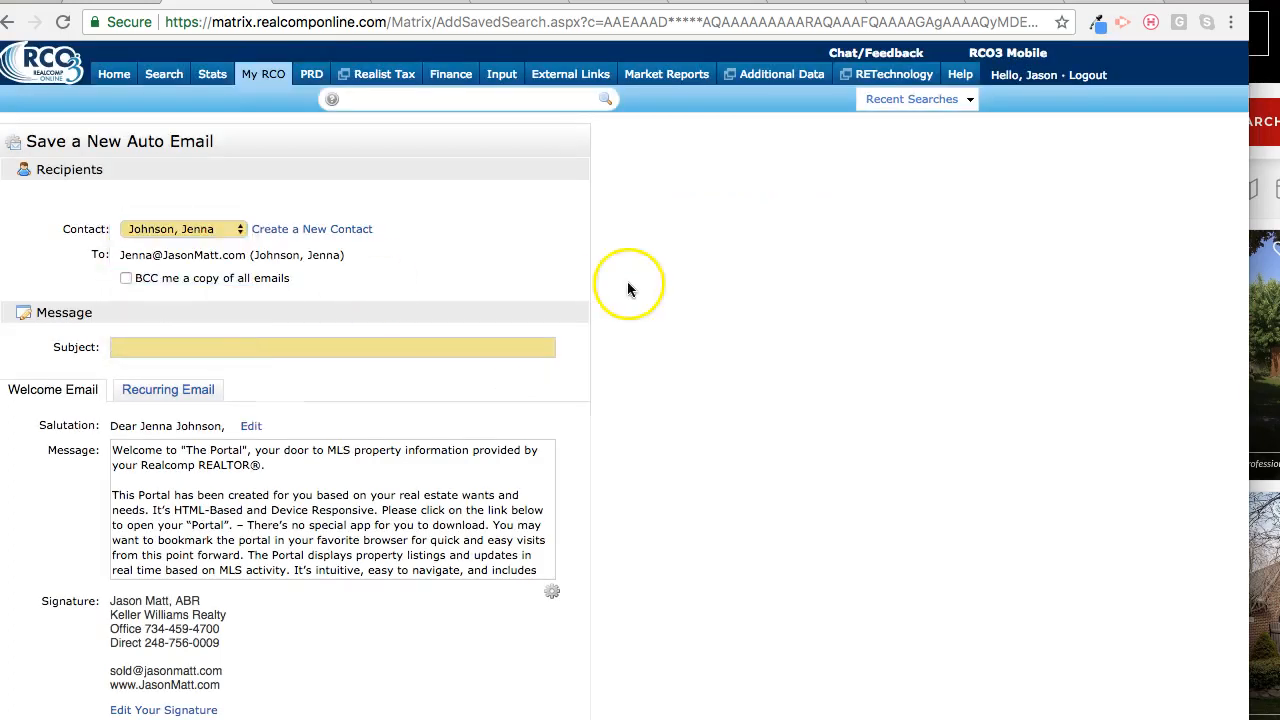
click(453, 348)
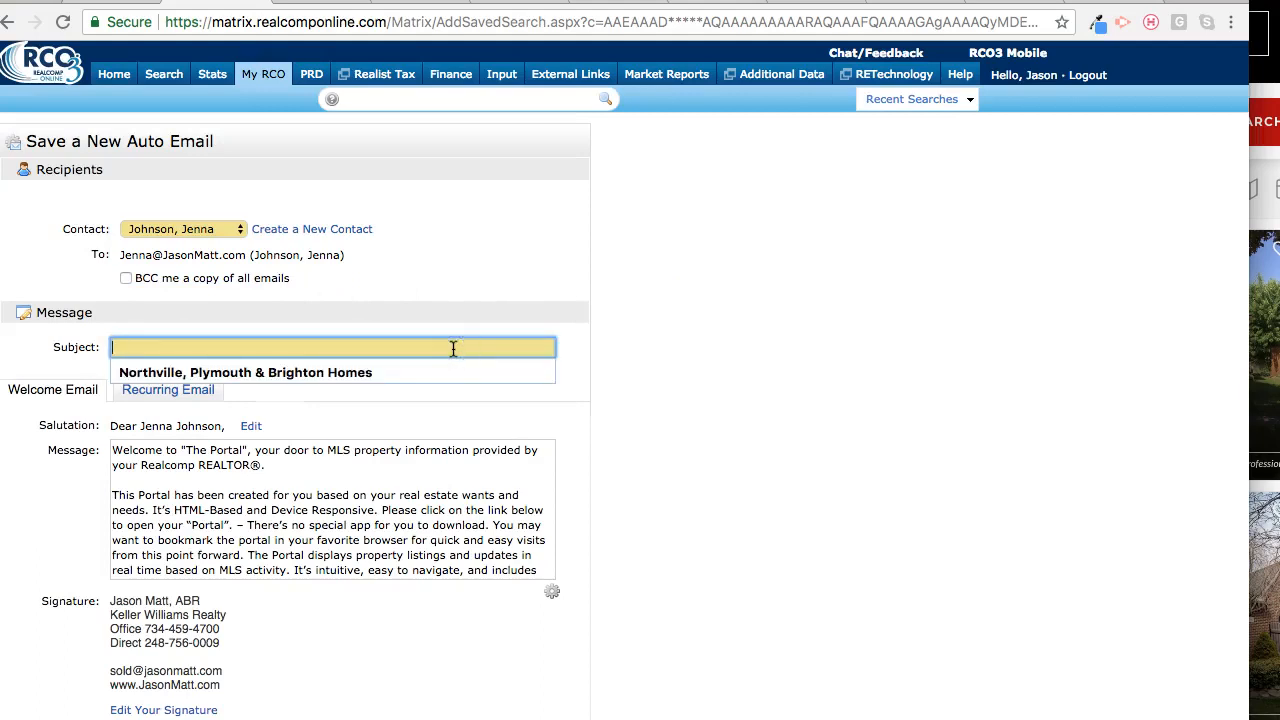
text(Brighton Homes)
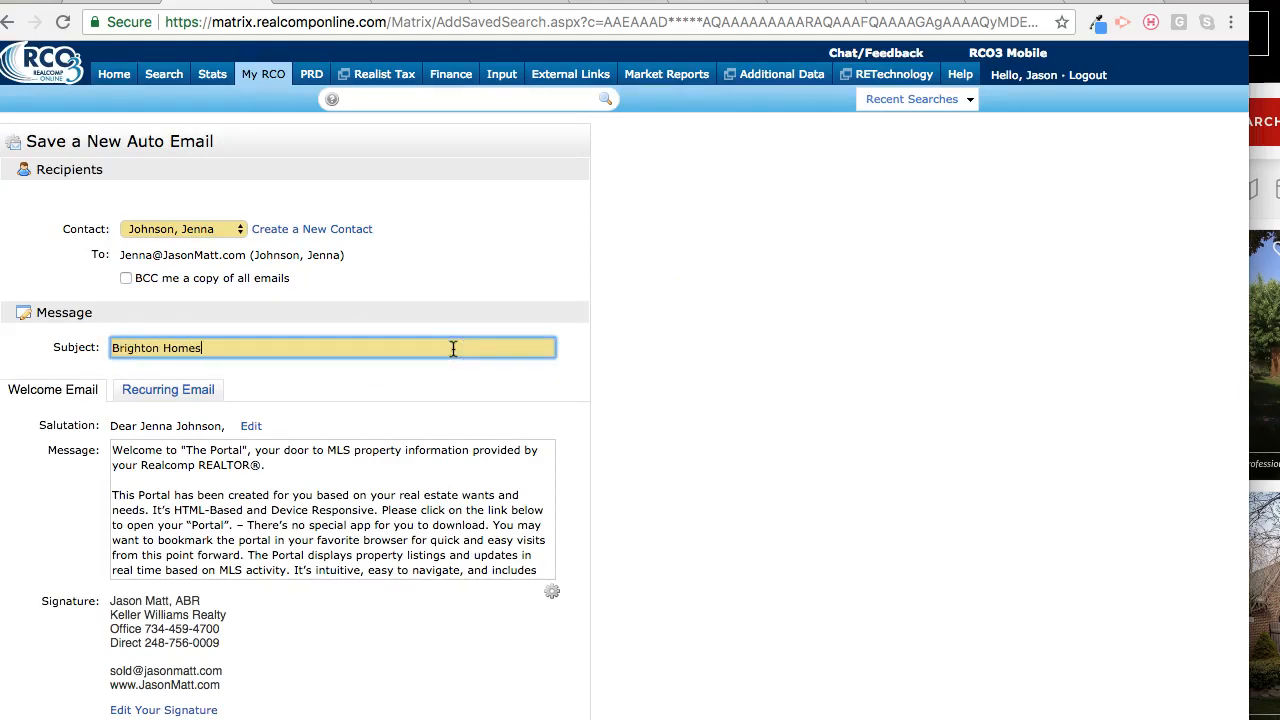
scroll(673, 356, down, 3)
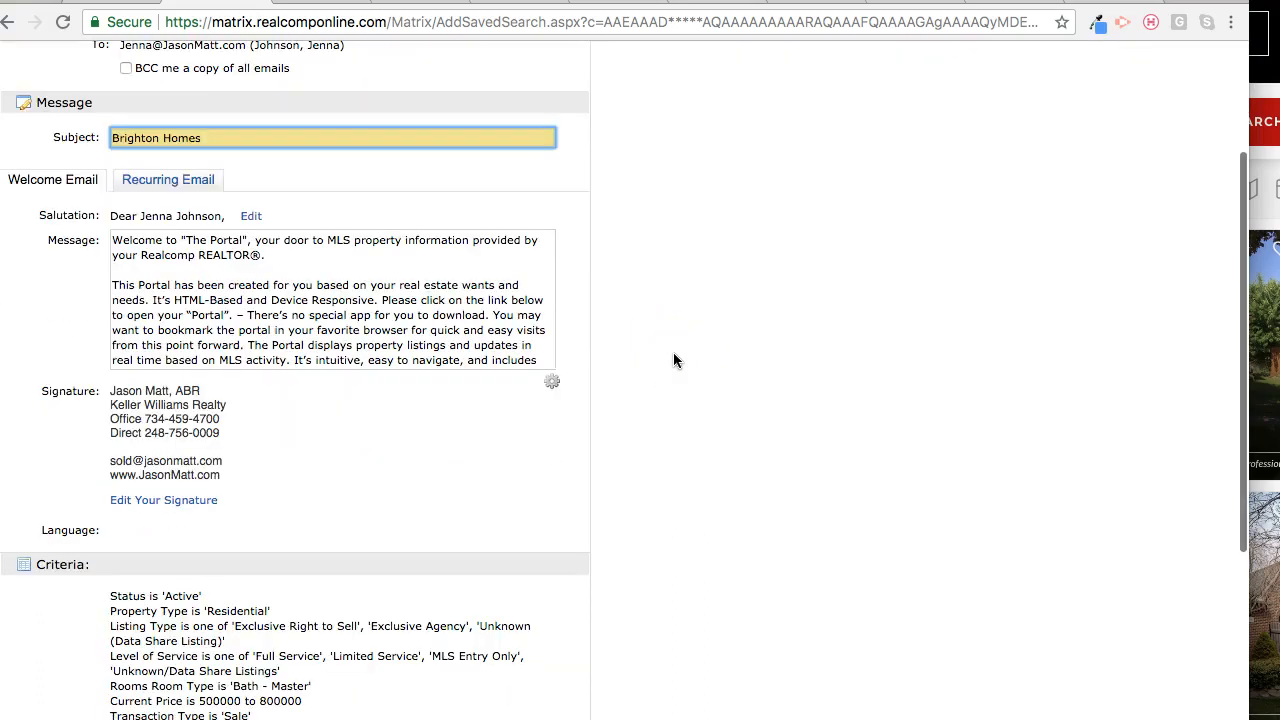
scroll(283, 294, down, 10)
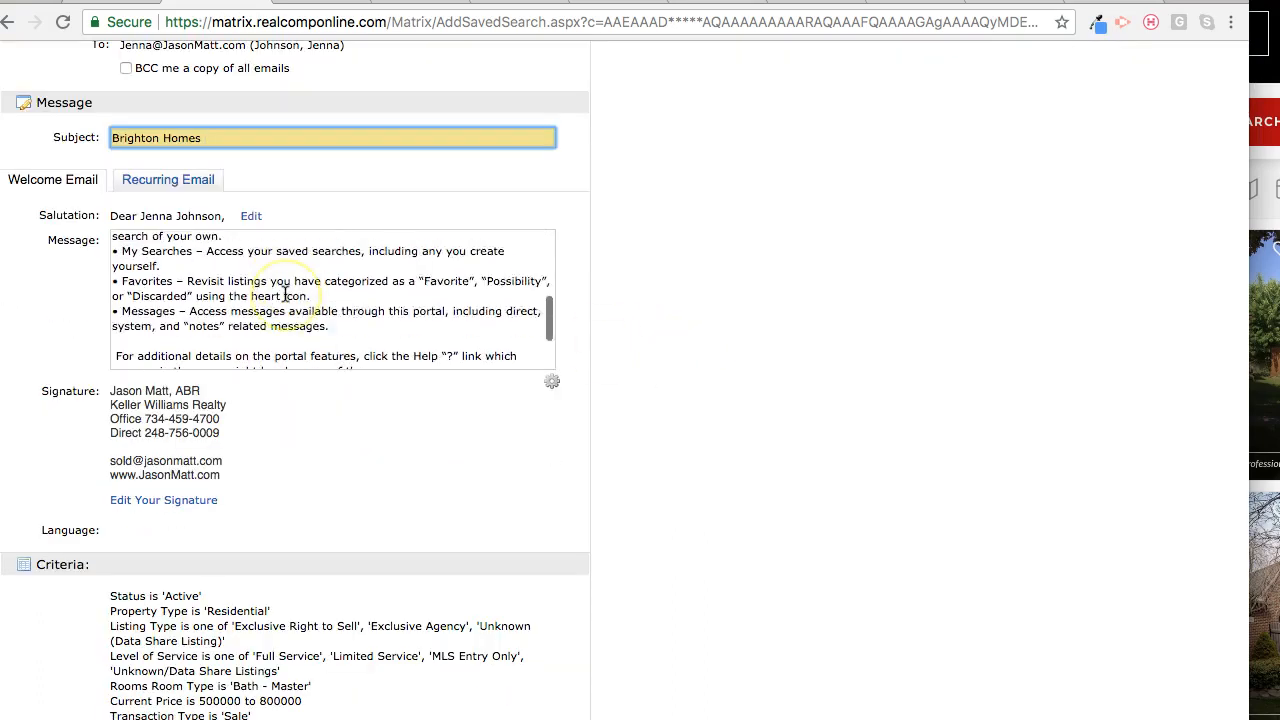
click(749, 343)
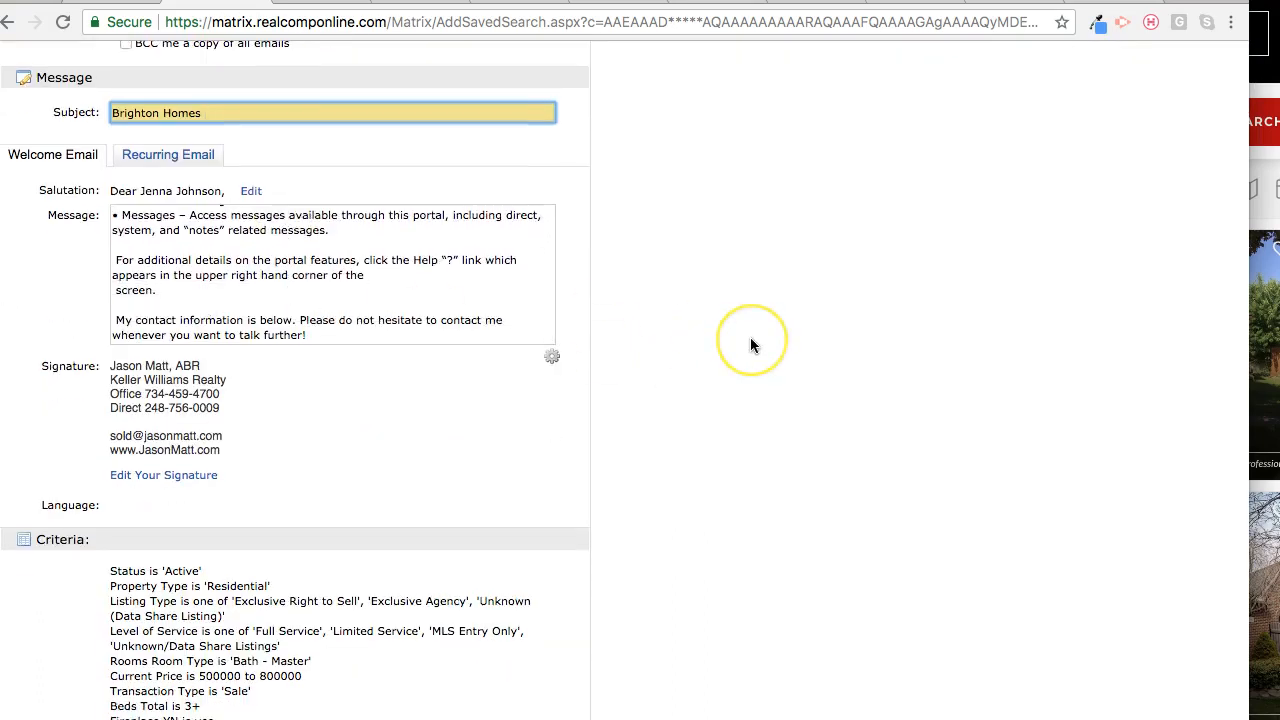
scroll(750, 343, down, 5)
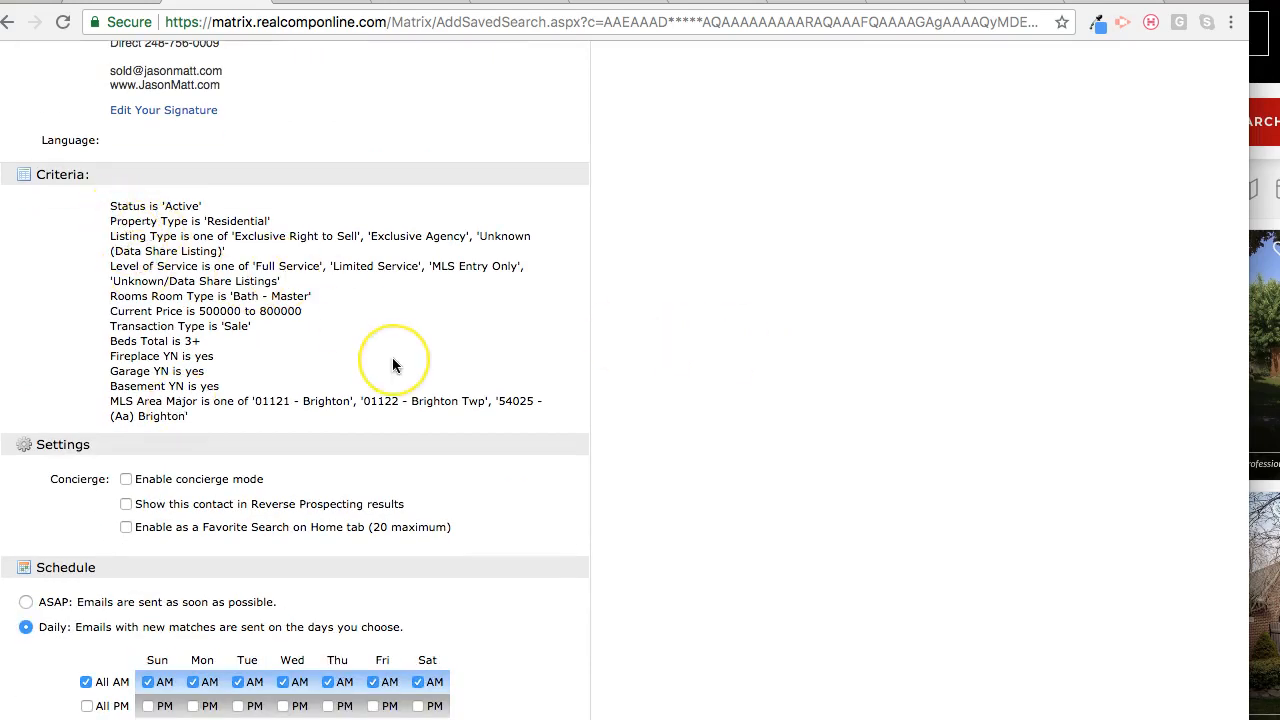
scroll(392, 364, down, 2)
scroll(392, 364, up, 1)
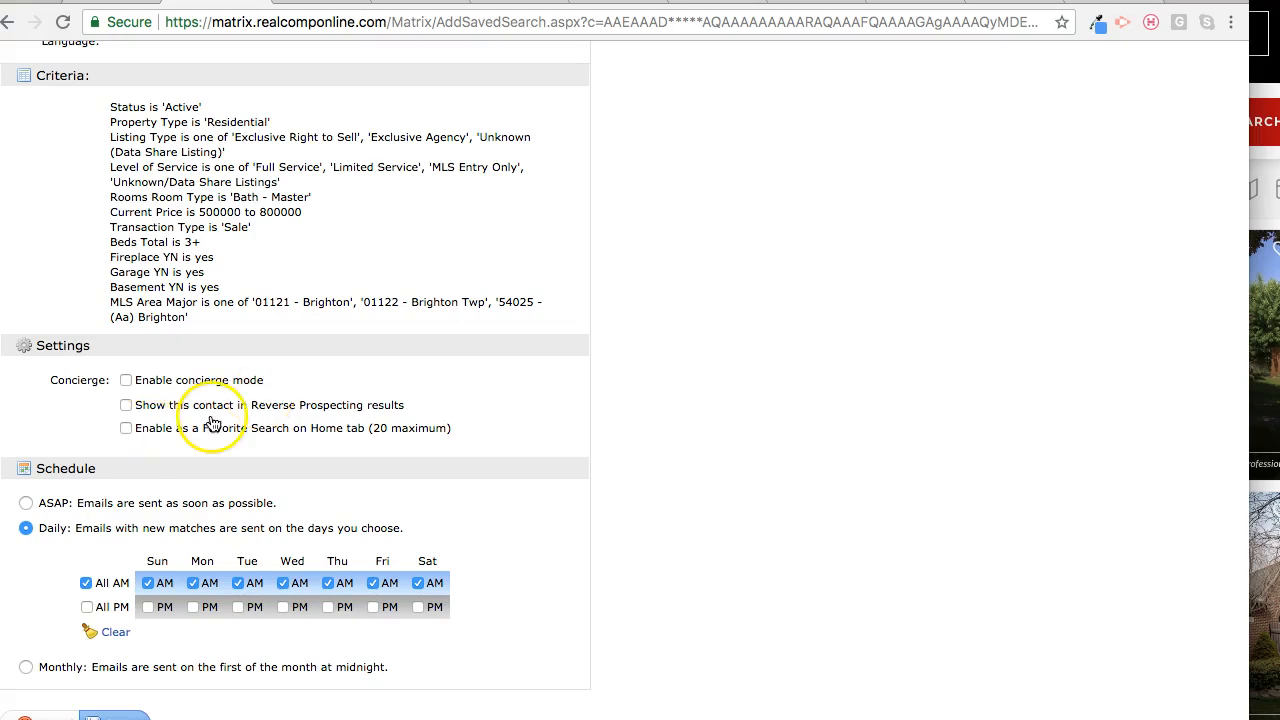
Try a Daily schedule, toggling AM/PM sends and unchecking Sunday, Tuesday, Thursday and Saturday mornings
click(25, 504)
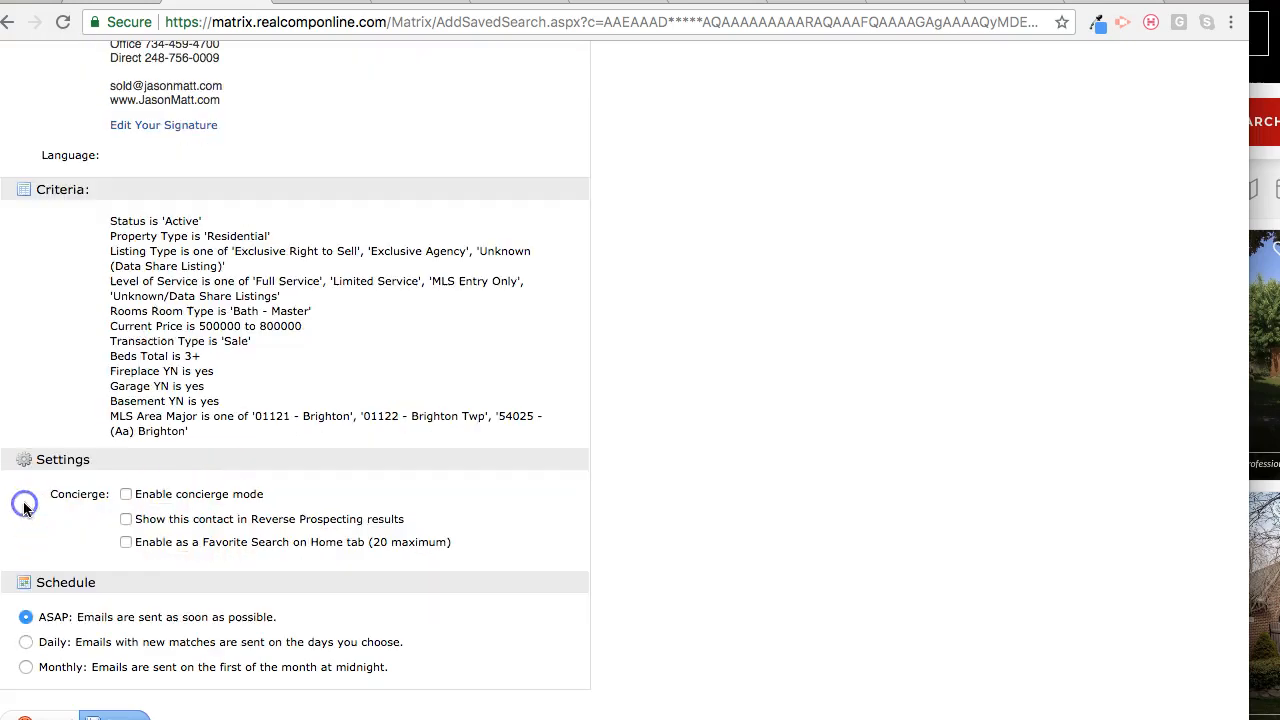
click(25, 642)
click(86, 583)
click(86, 607)
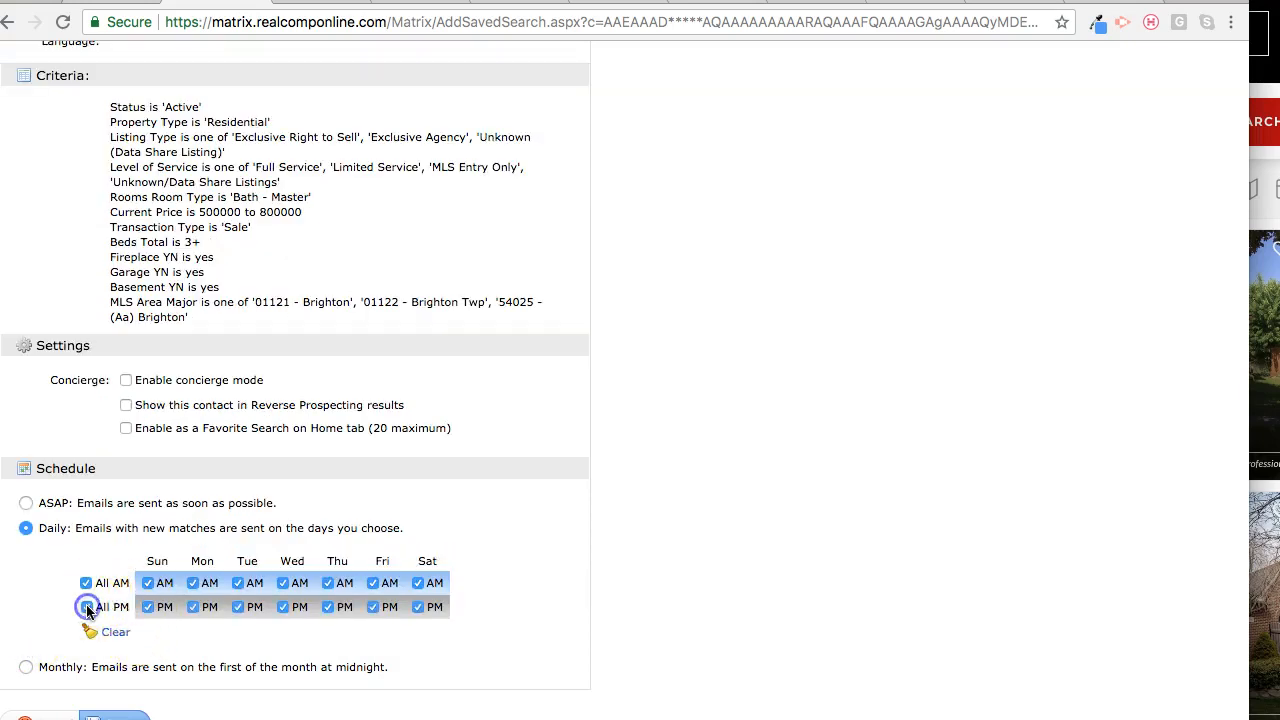
click(87, 607)
click(159, 588)
click(240, 585)
click(417, 584)
click(329, 584)
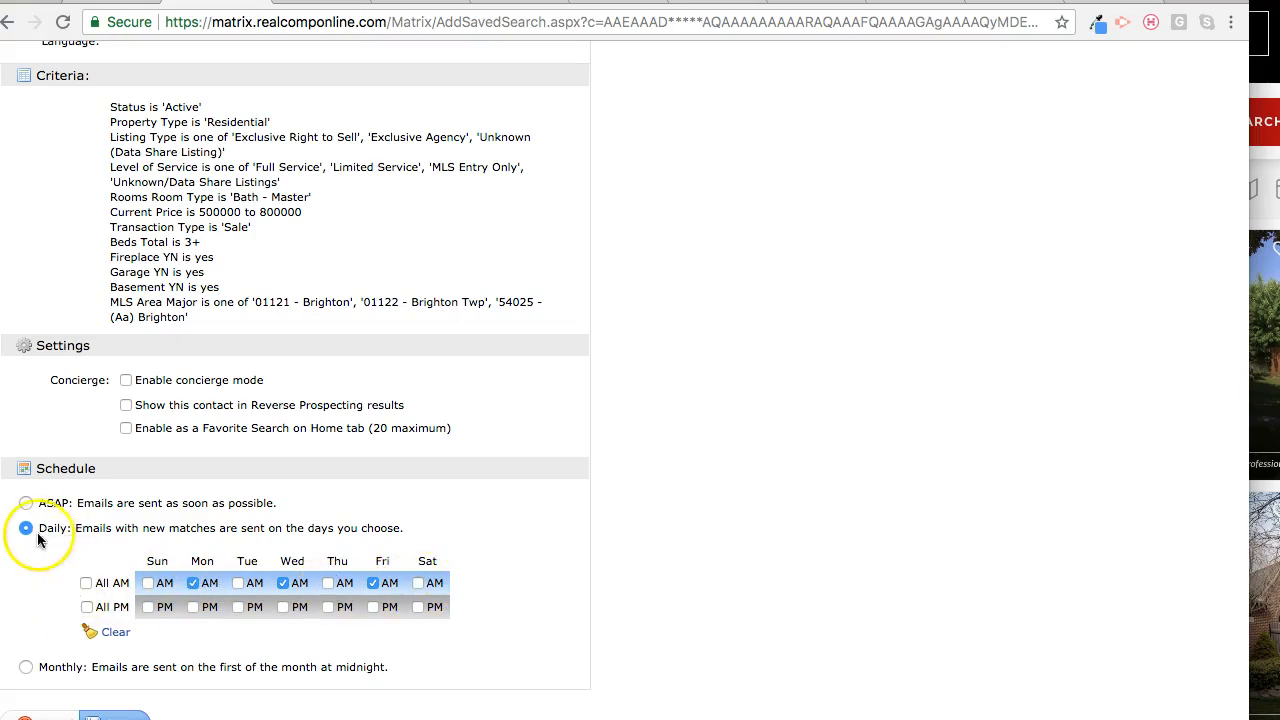
Settle on the ASAP schedule and save the Brighton Homes auto email
click(25, 504)
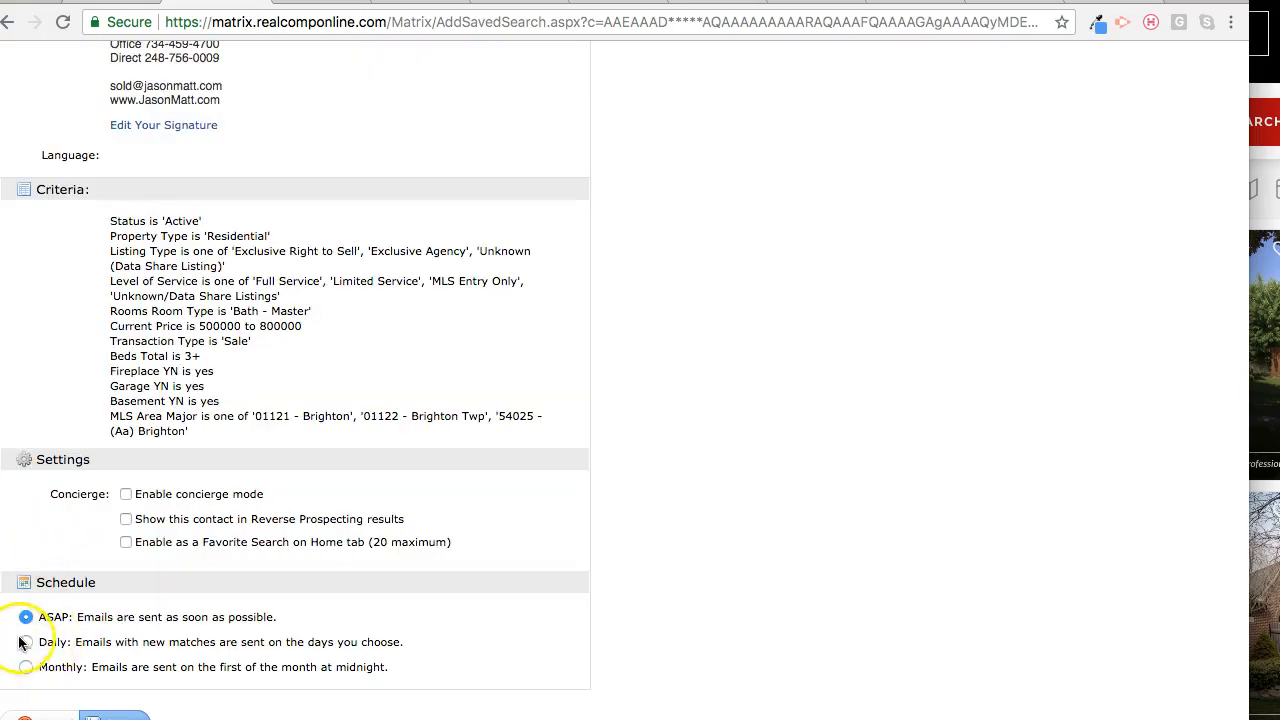
click(26, 645)
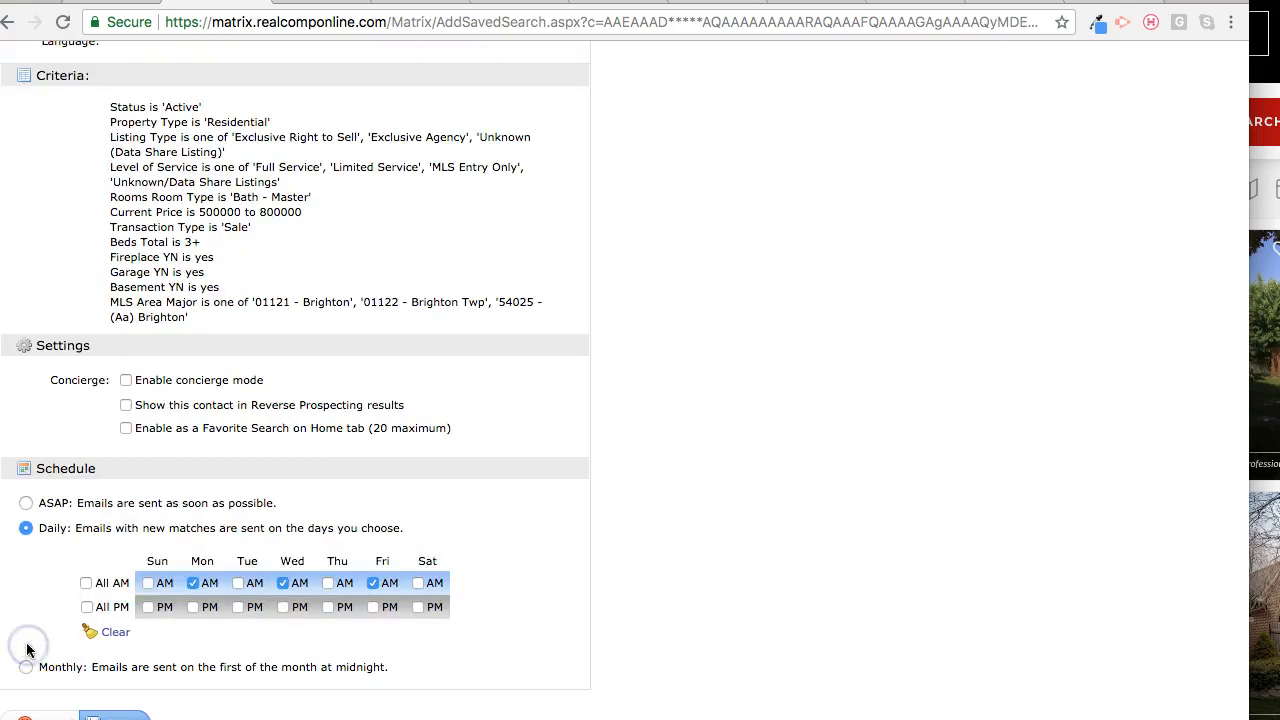
click(26, 503)
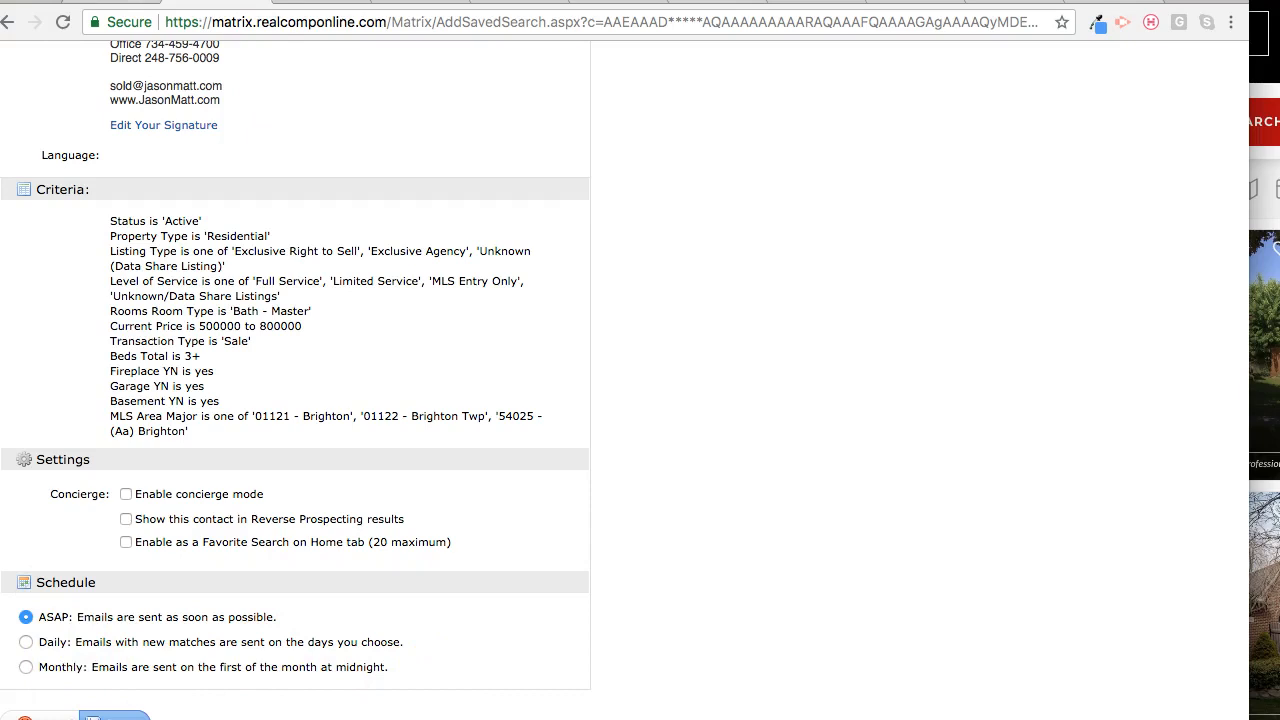
click(118, 704)
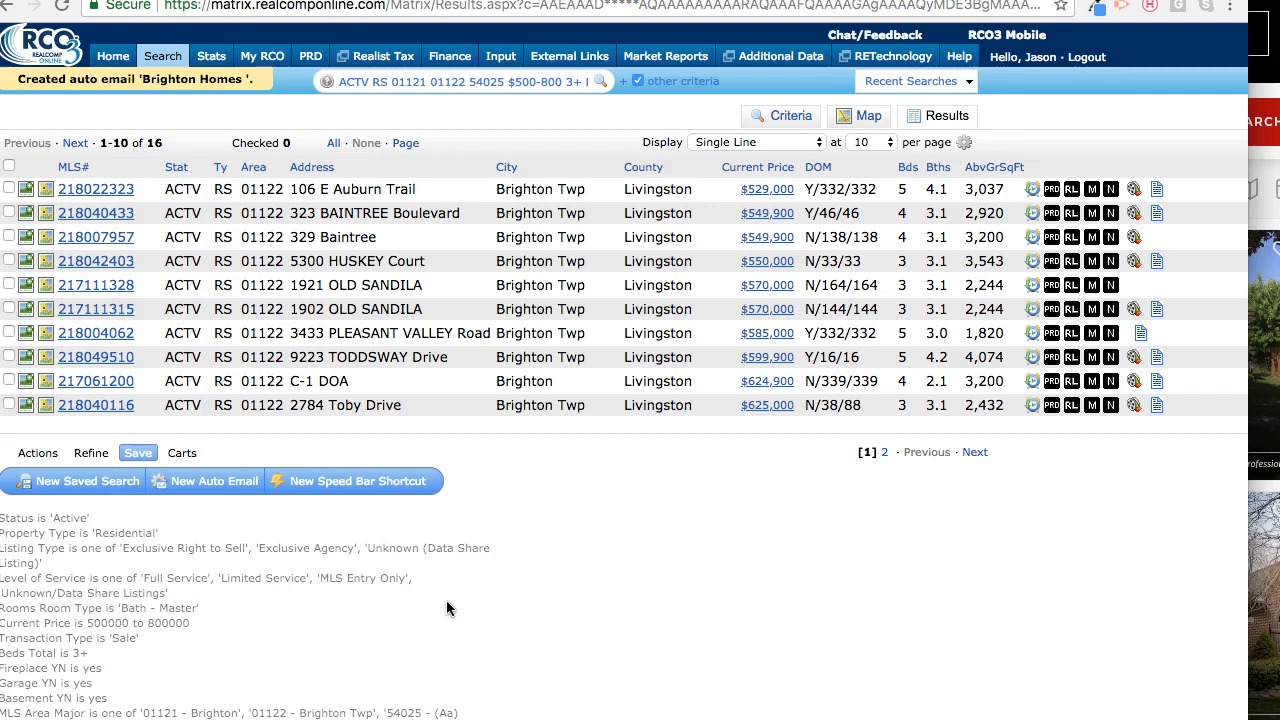
Review Brighton Homes' settings under My RCO > Auto Emails, then cancel without changes
mouse_move(260, 60)
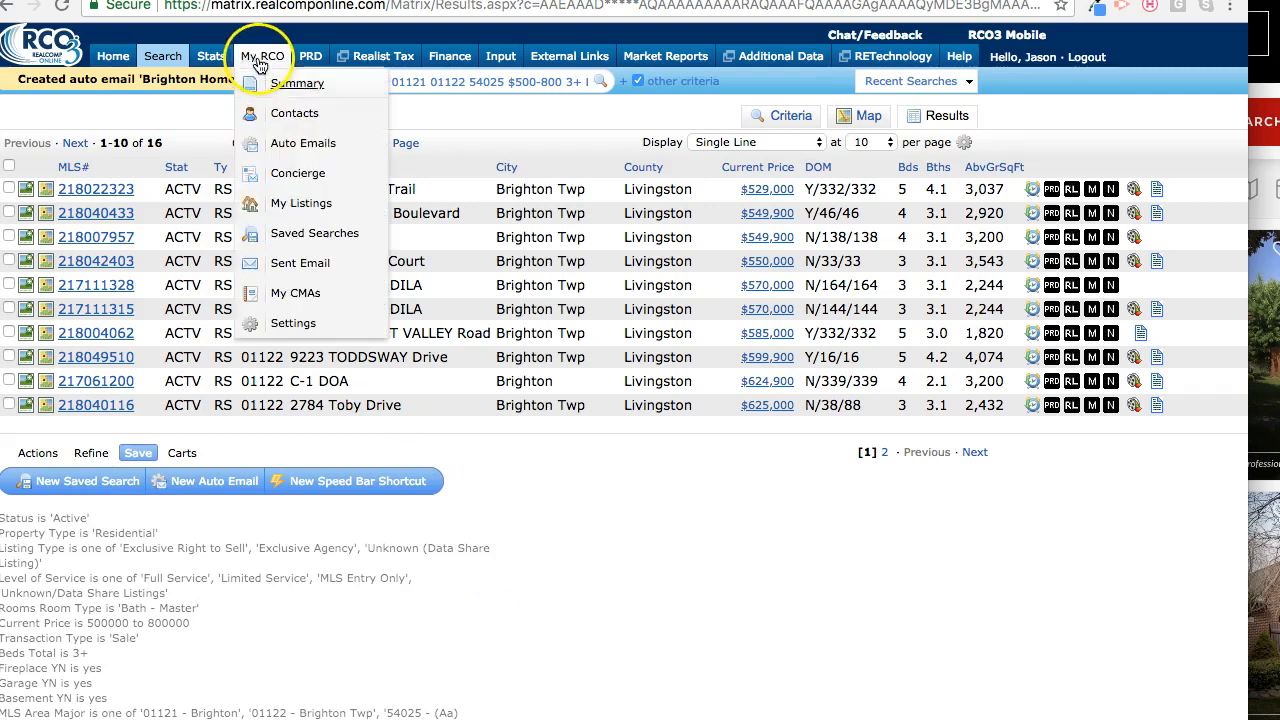
click(298, 145)
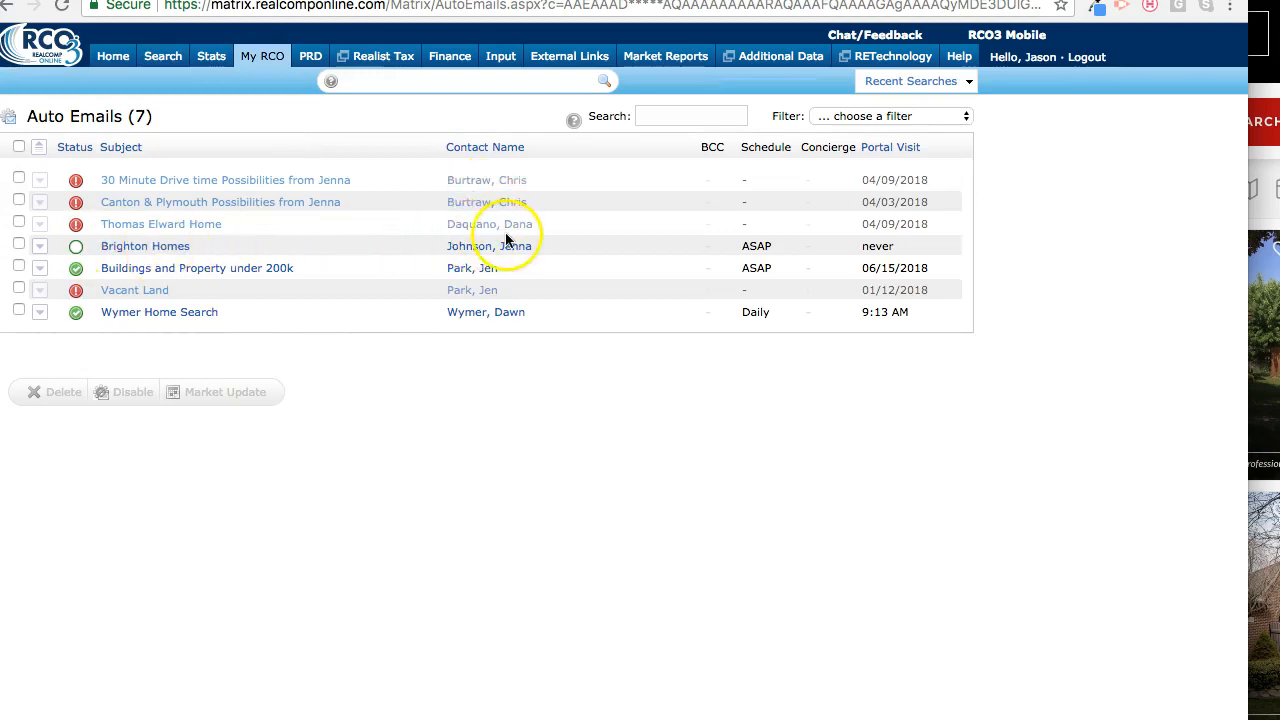
click(40, 247)
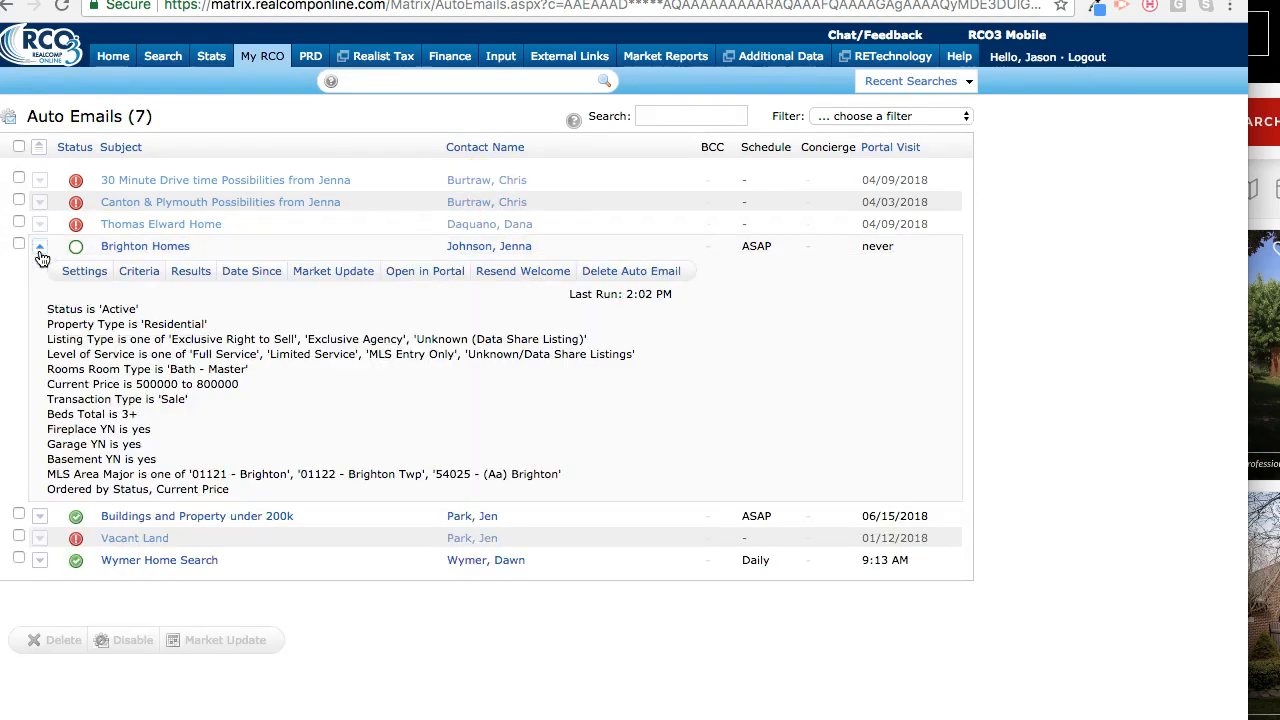
click(95, 275)
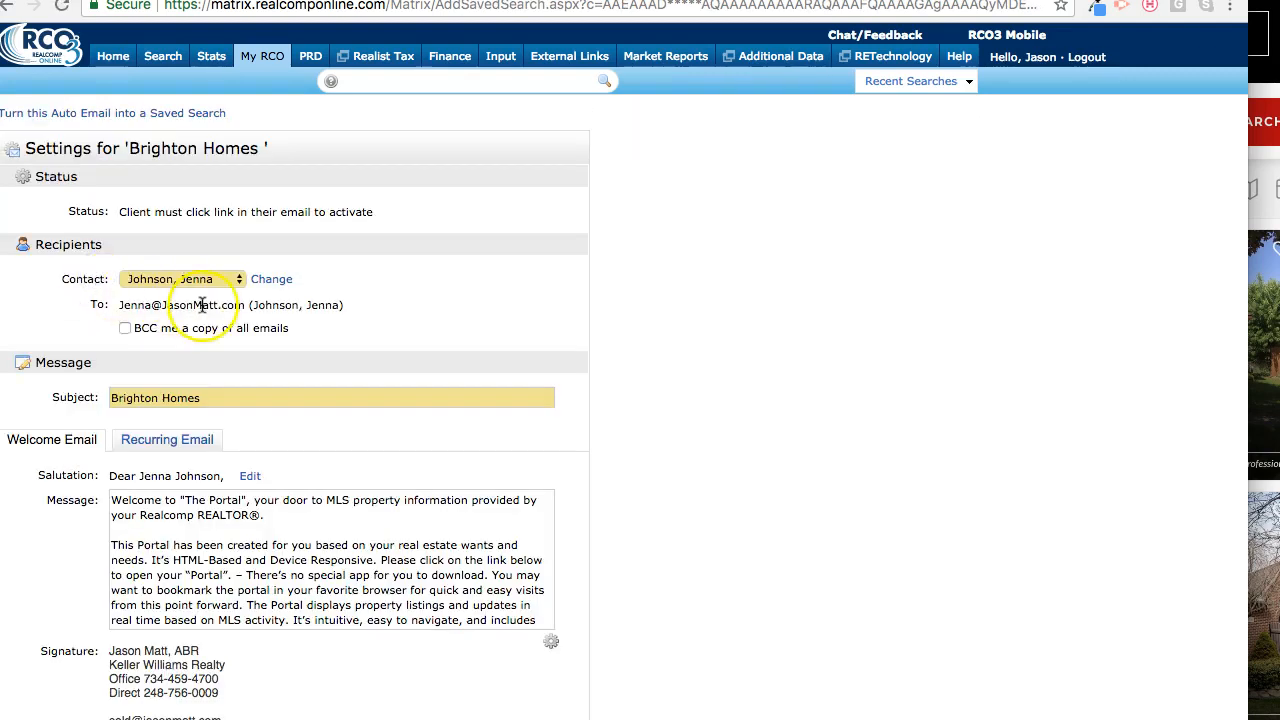
scroll(305, 318, down, 5)
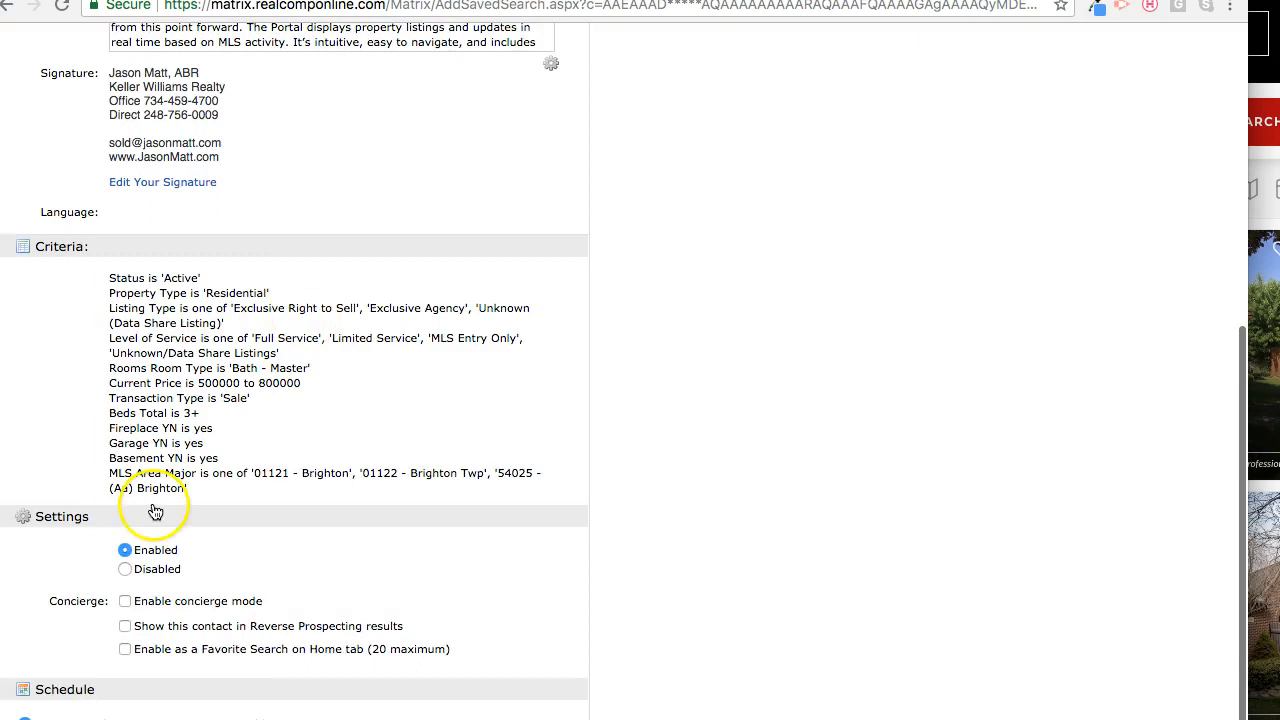
scroll(58, 712, down, 2)
click(42, 706)
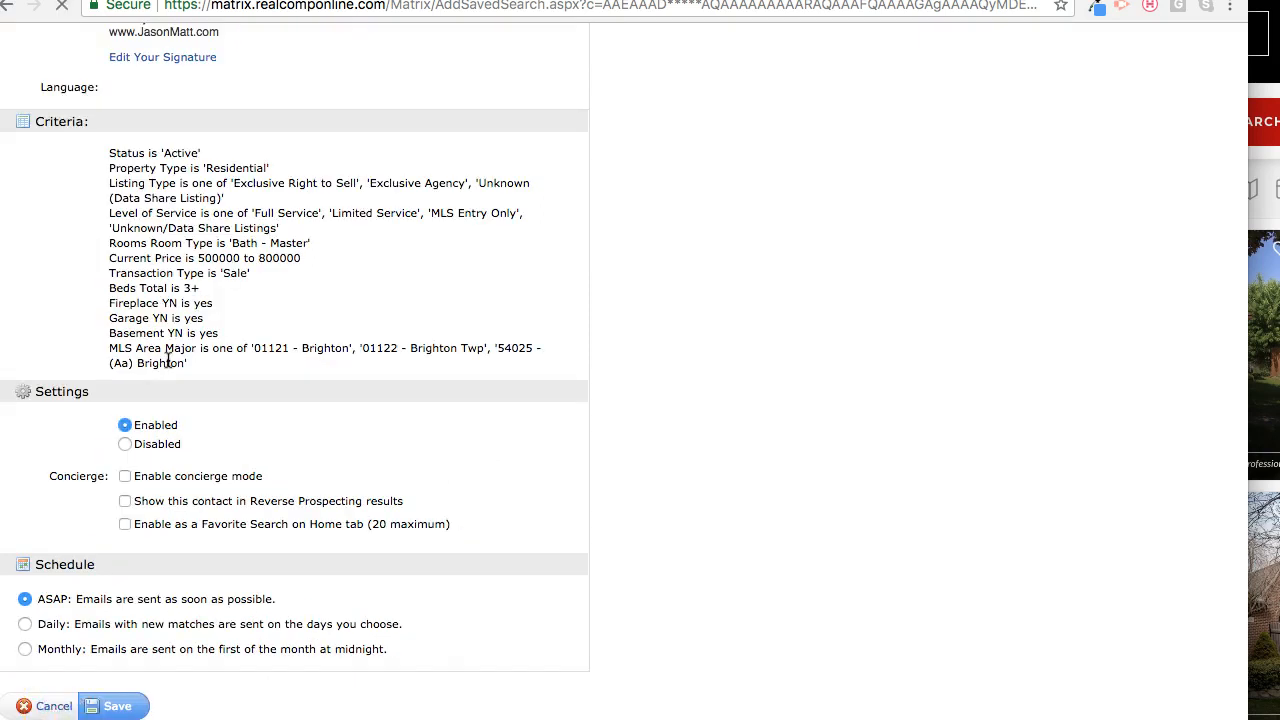
Open the Brighton Homes criteria and change # Bedrooms to 4+
click(145, 275)
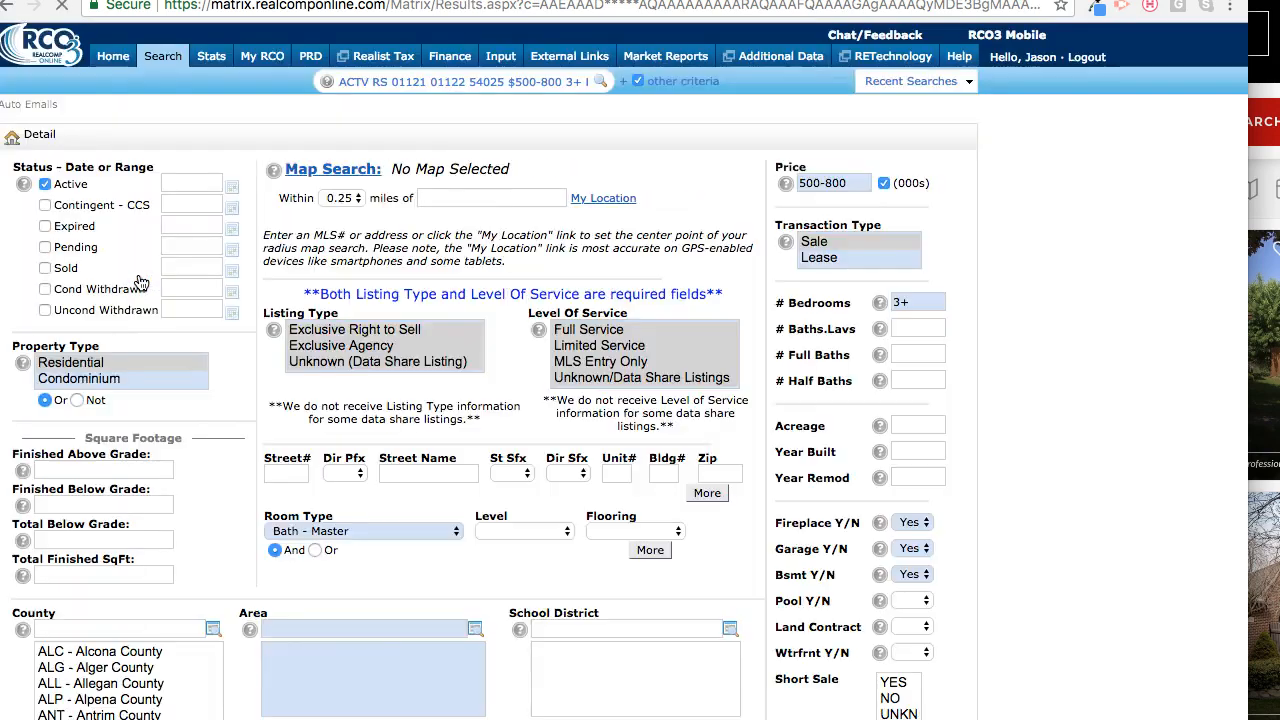
click(899, 300)
click(905, 301)
Search the Area lookup for 'south ly', add both South Lyon areas, and save the criteria
click(490, 548)
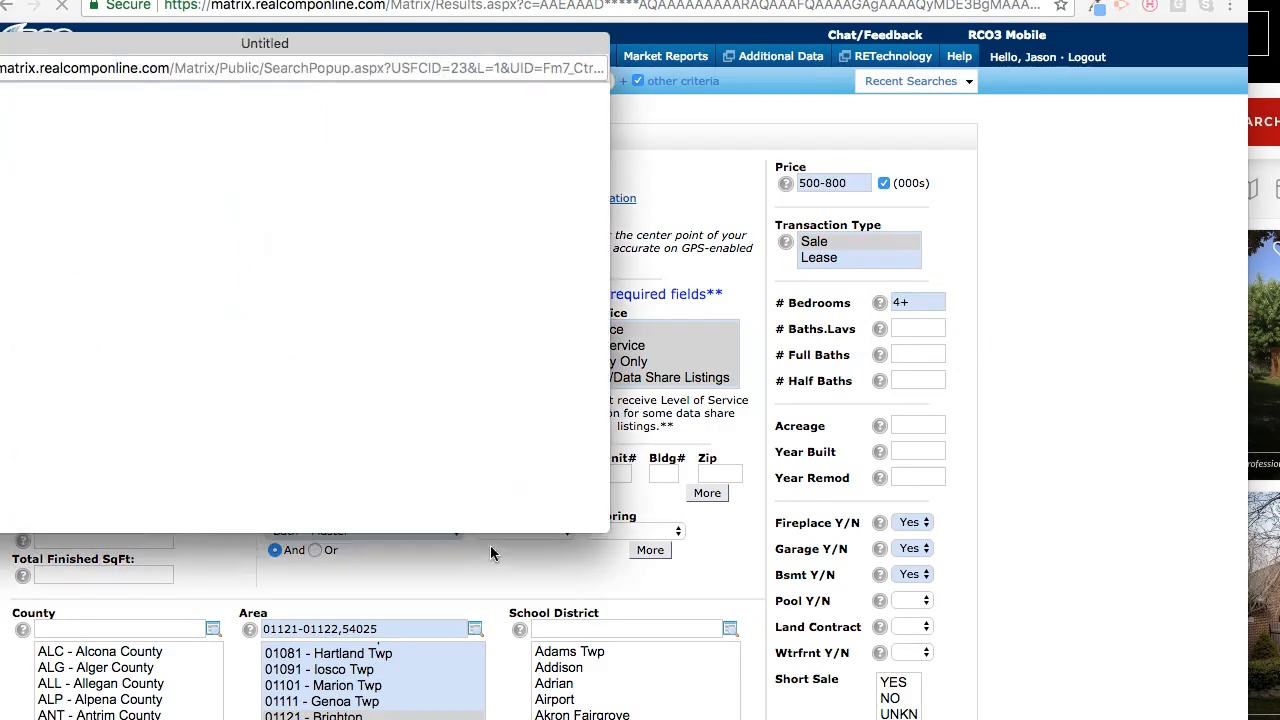
drag(144, 42, 276, 57)
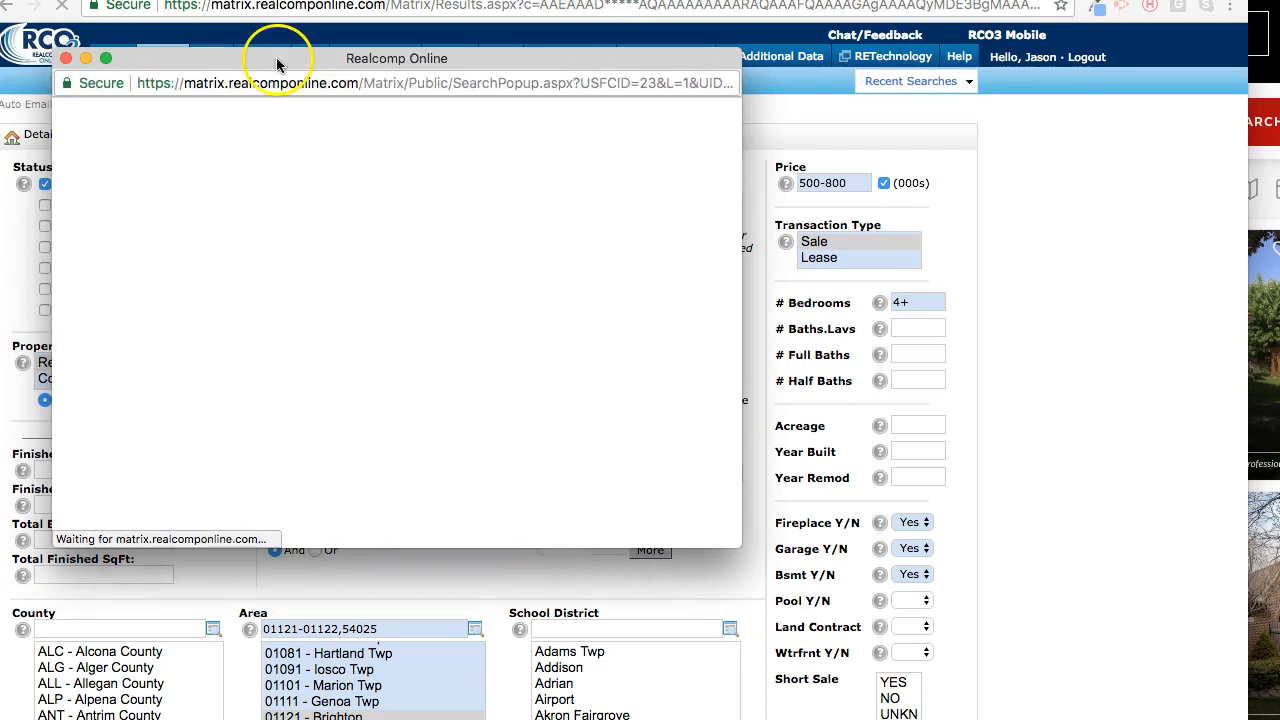
text(south ly)
click(187, 155)
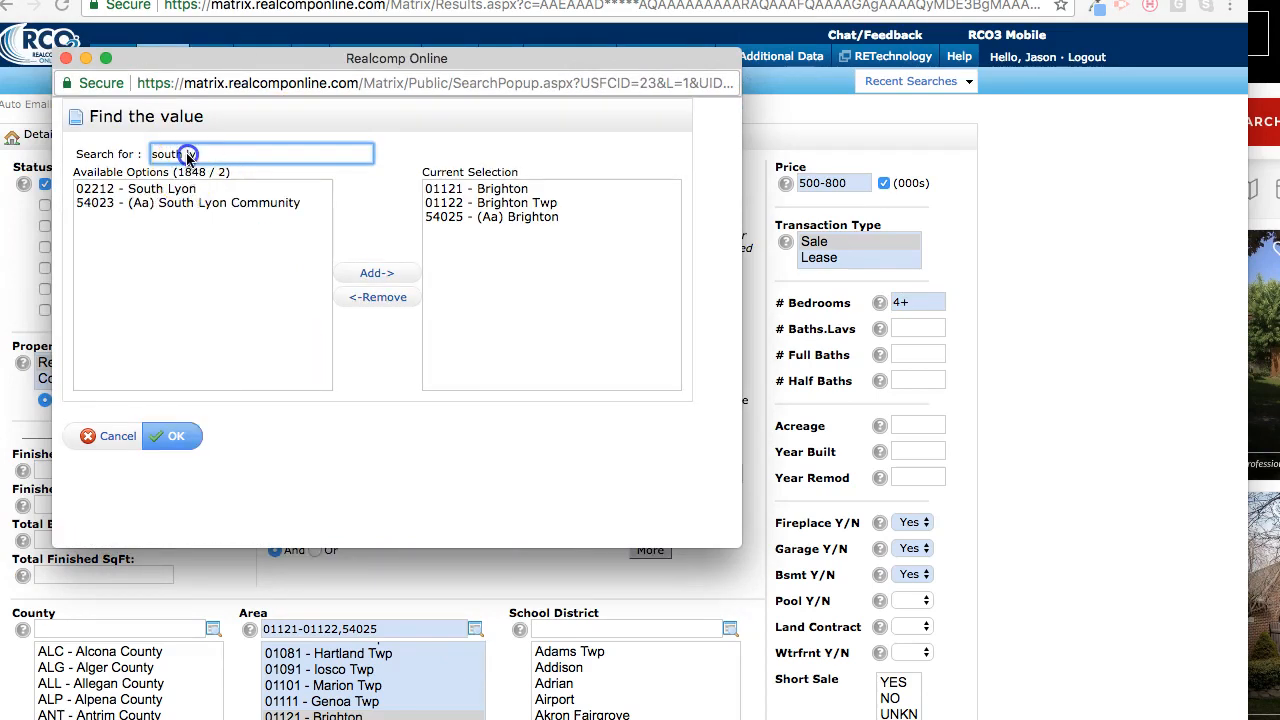
click(160, 189)
shift+click(160, 202)
click(386, 274)
key(Return)
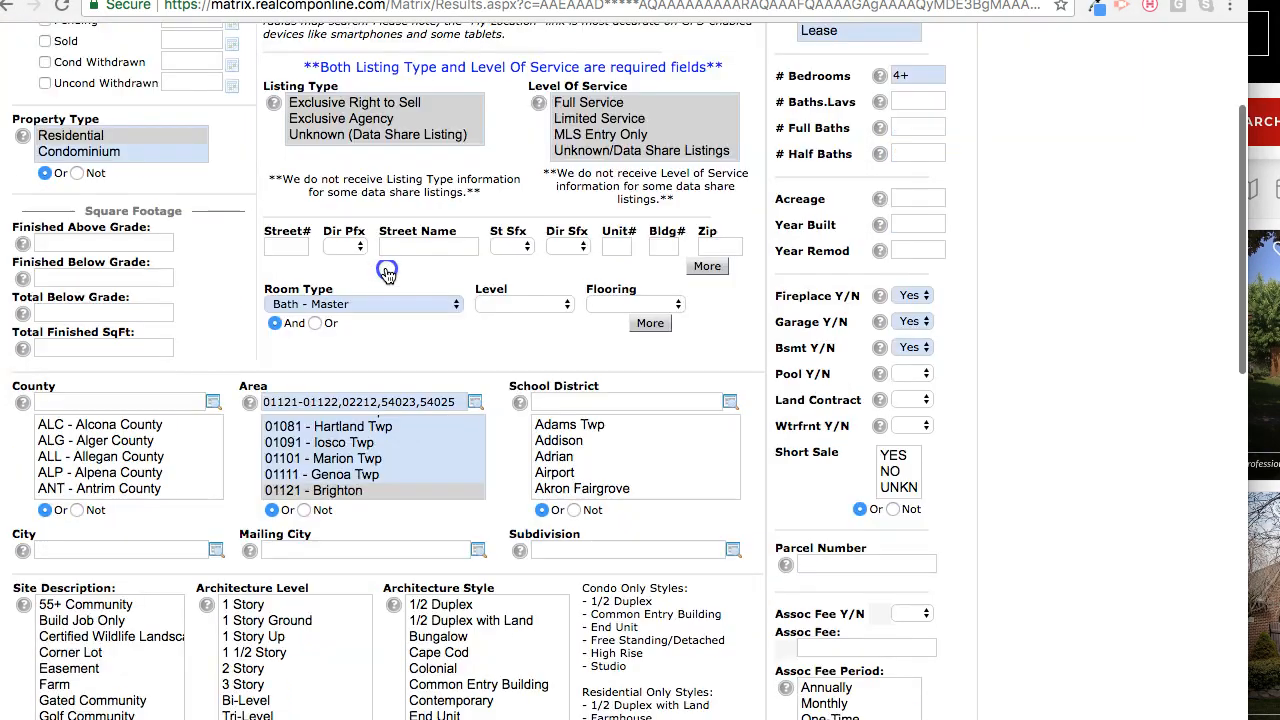
scroll(386, 272, down, 15)
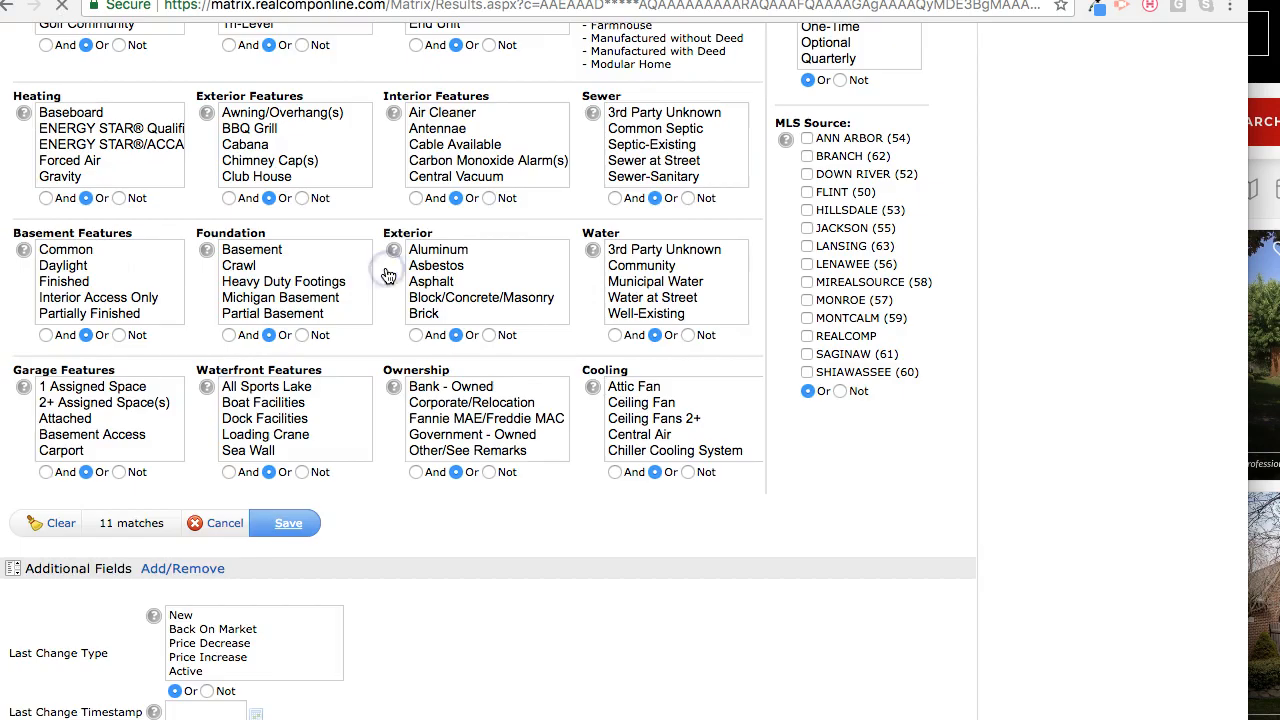
click(290, 525)
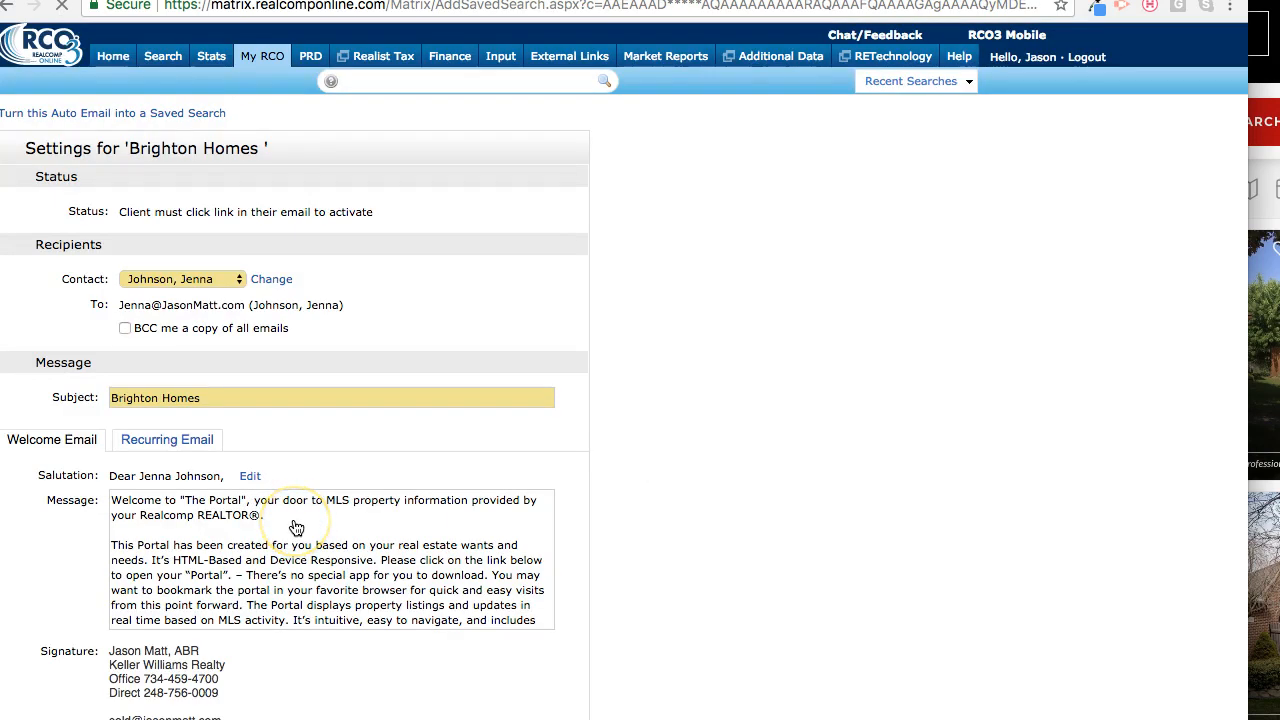
Save the Brighton Homes auto email with 4+ beds and the five Brighton and South Lyon areas
scroll(294, 523, down, 5)
scroll(297, 603, down, 2)
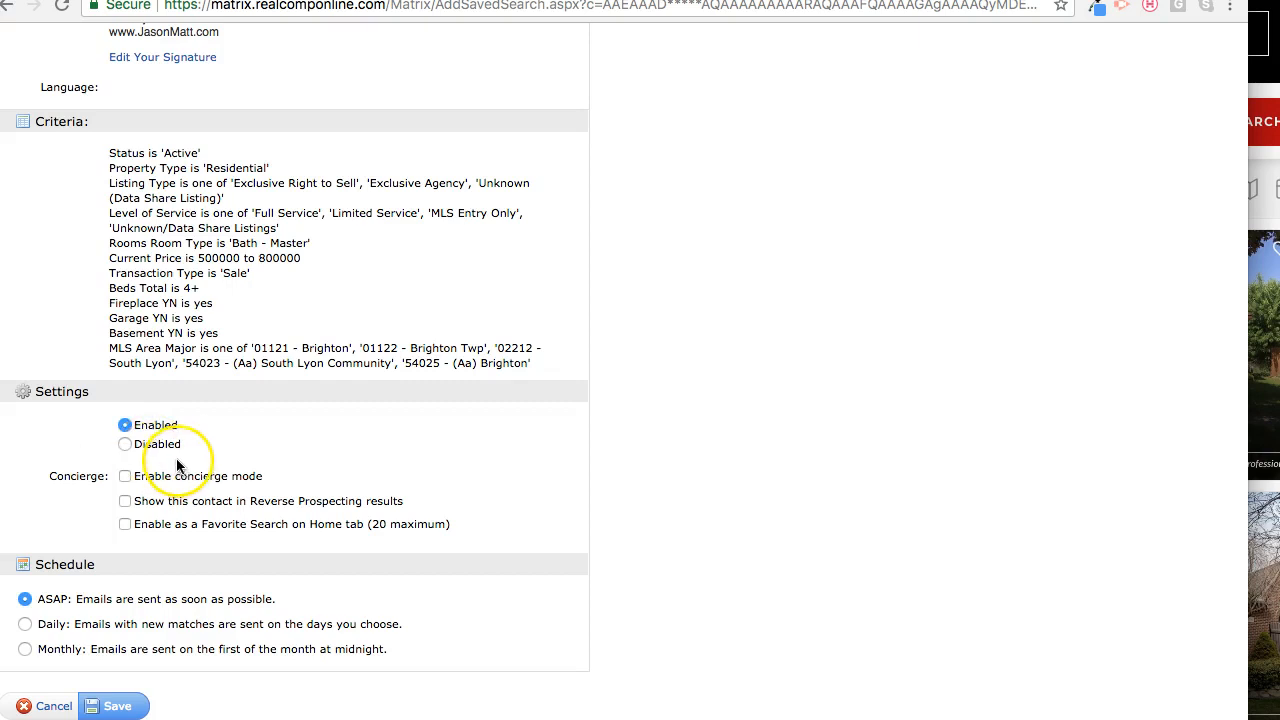
click(127, 710)
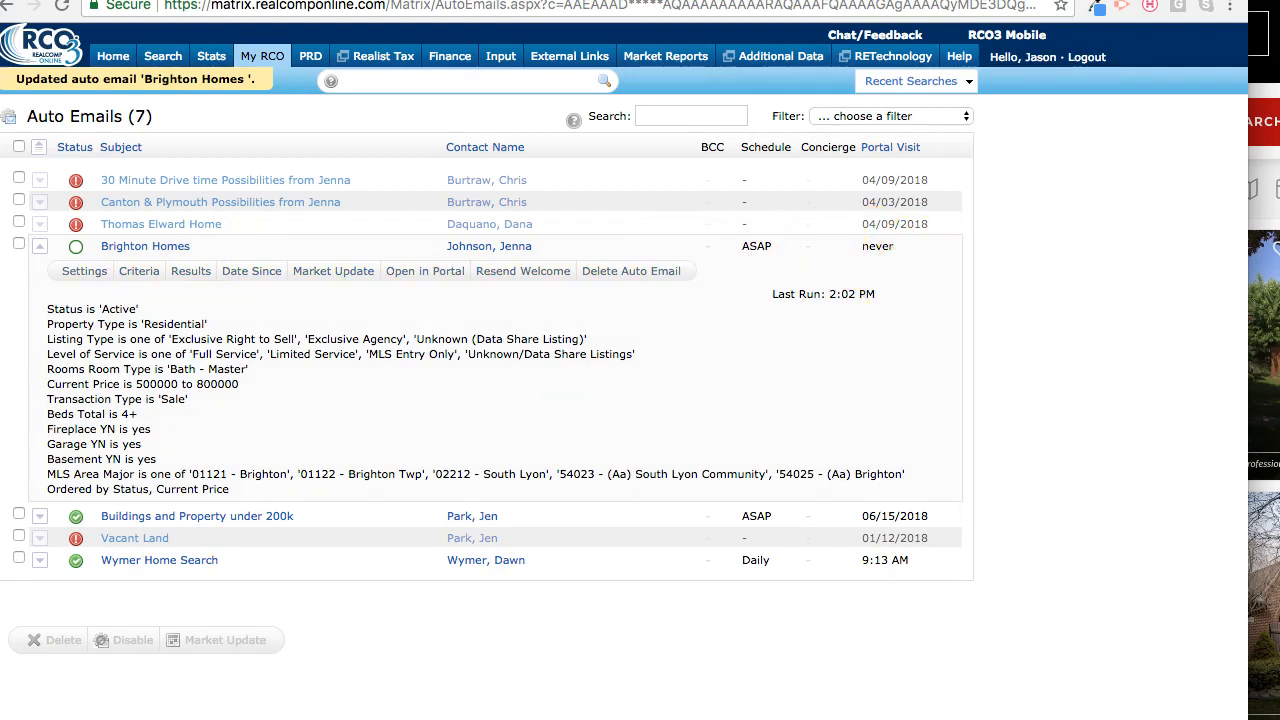
key(alt+Tab)
key(alt+Tab)
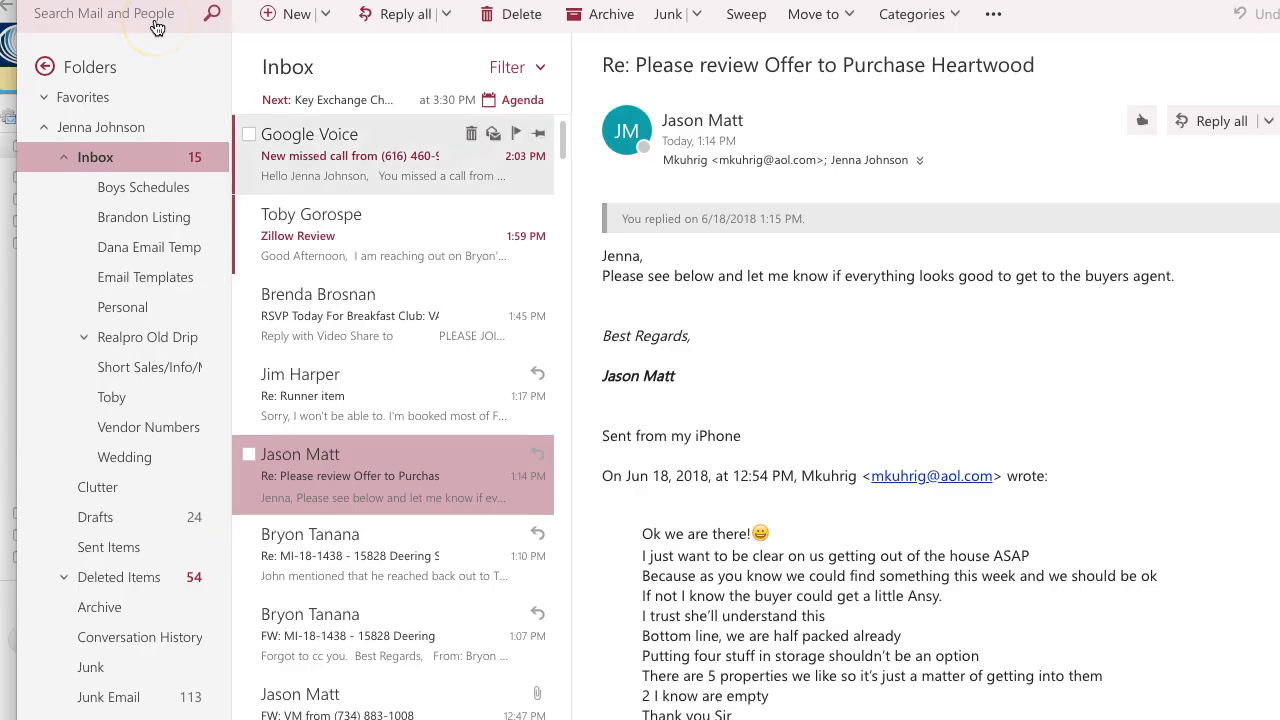
Bring the Matrix auto emails window back in front of Outlook
click(8, 168)
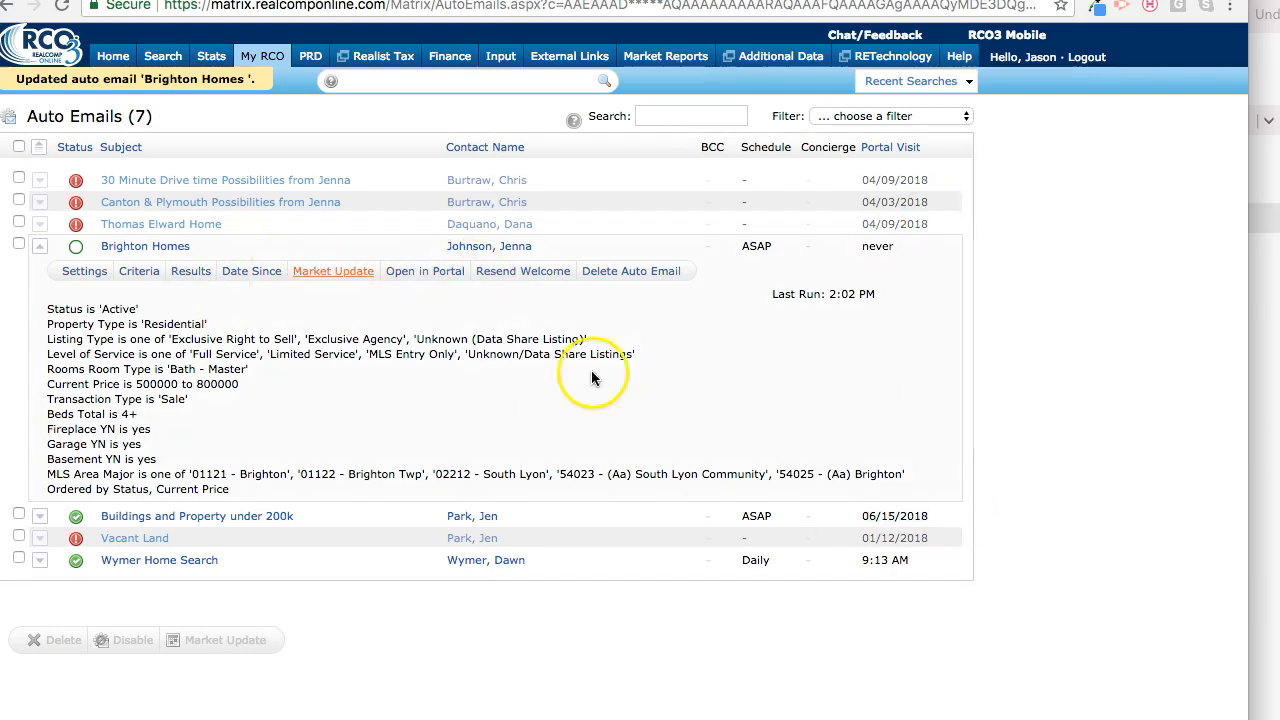
Display the Brighton Homes results: 11 matching listings, first page priced $529,000–$689,900
click(217, 273)
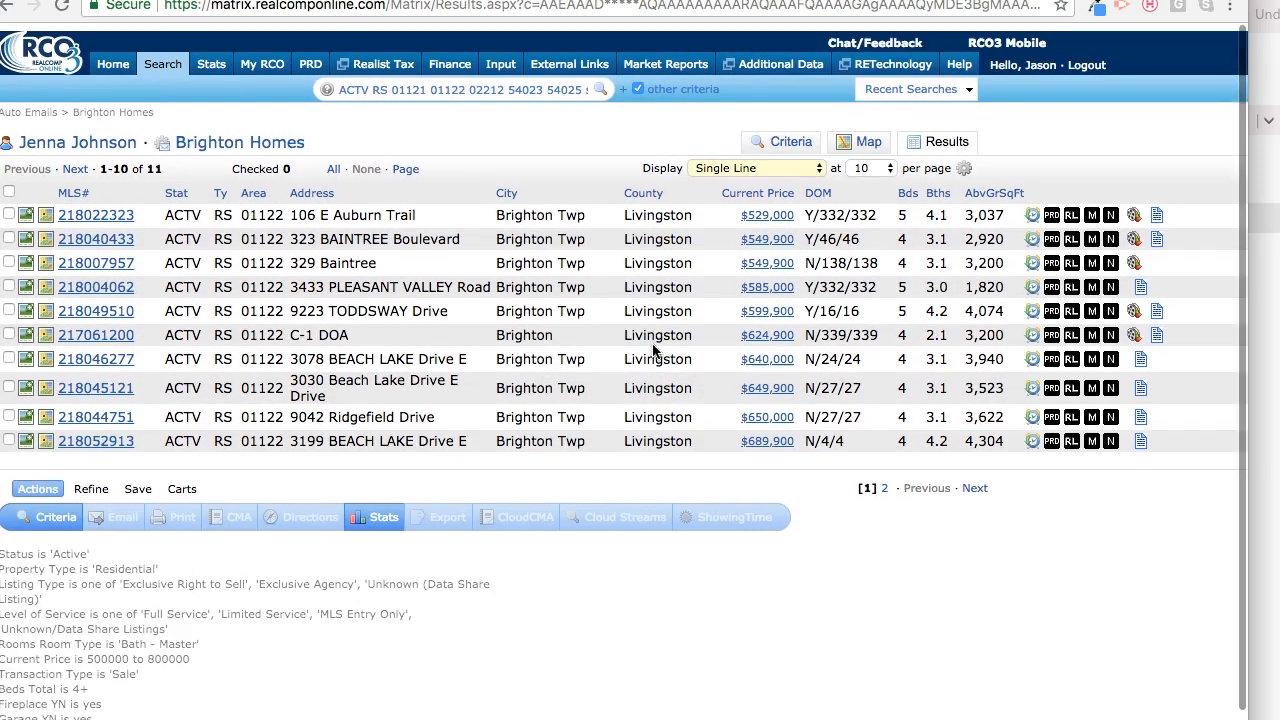
click(632, 357)
click(533, 377)
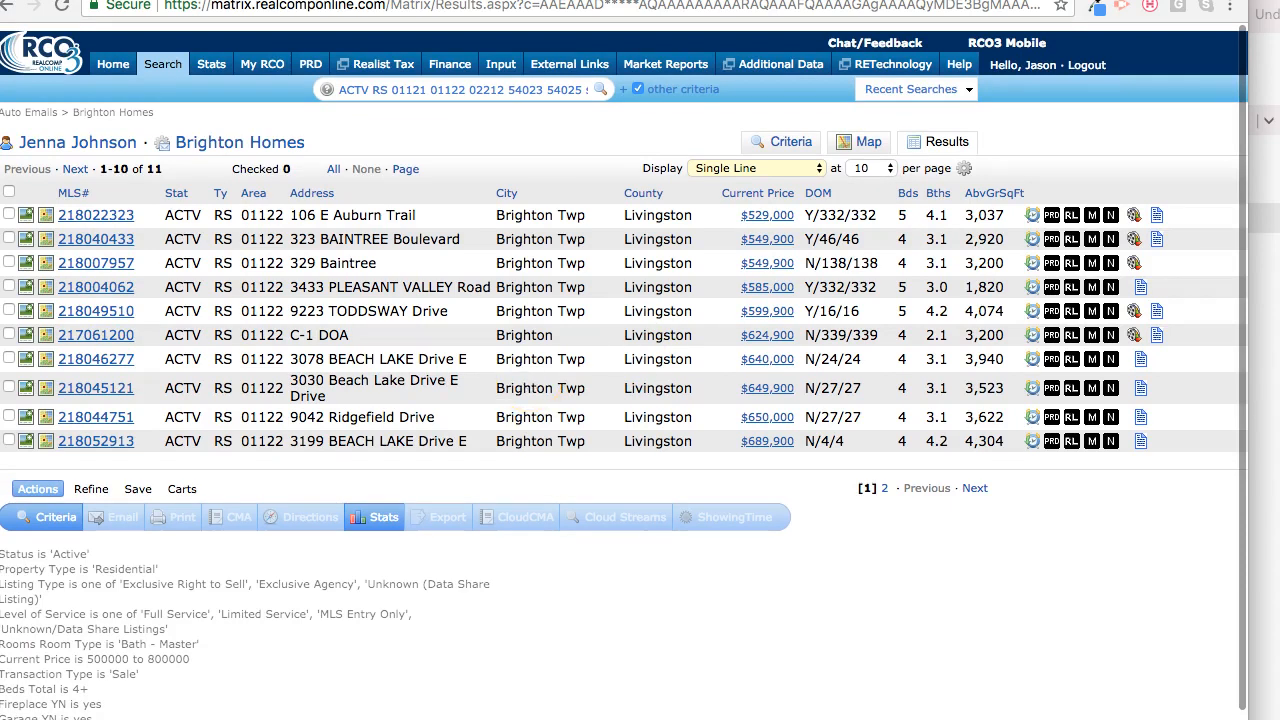